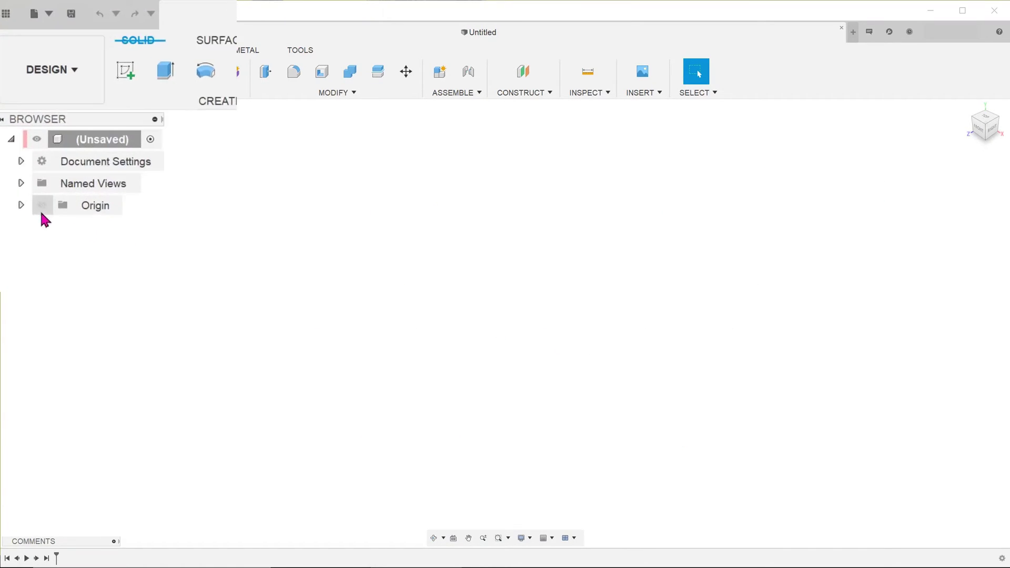
Step: On the YZ plane, sketch a centre rectangle at the origin with a 60 mm dimension
click(34, 166)
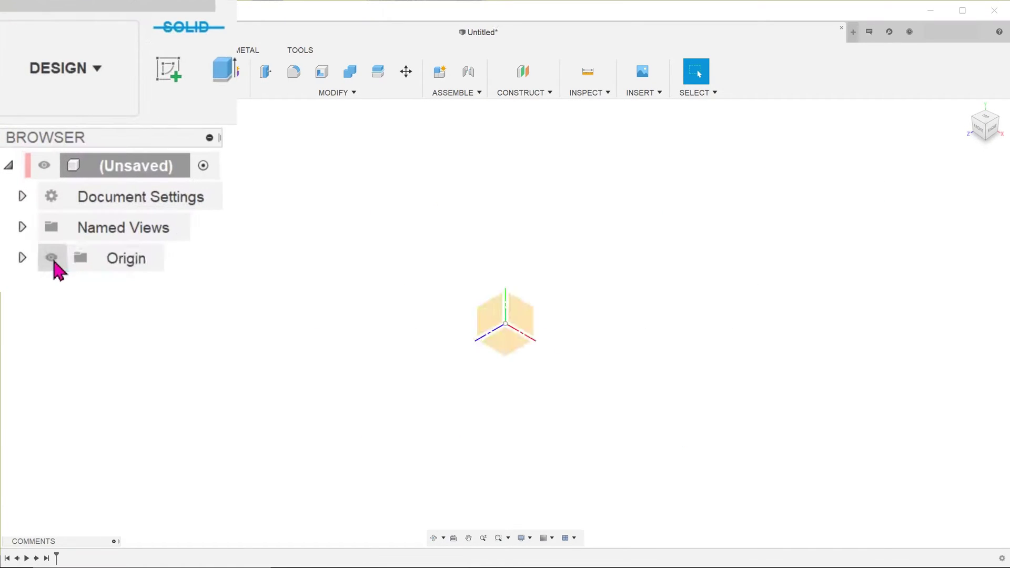
right_click(485, 318)
click(477, 379)
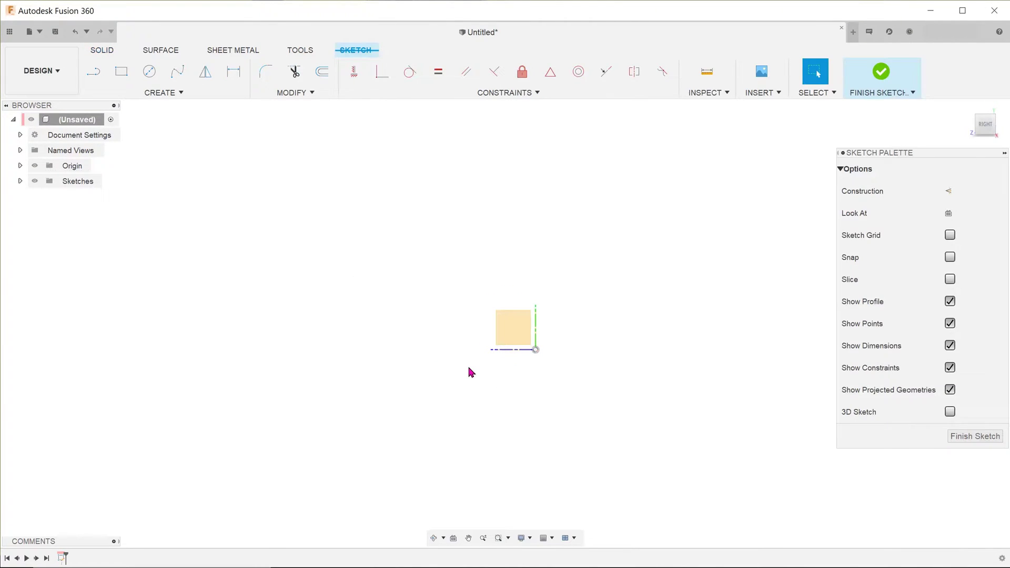
click(121, 72)
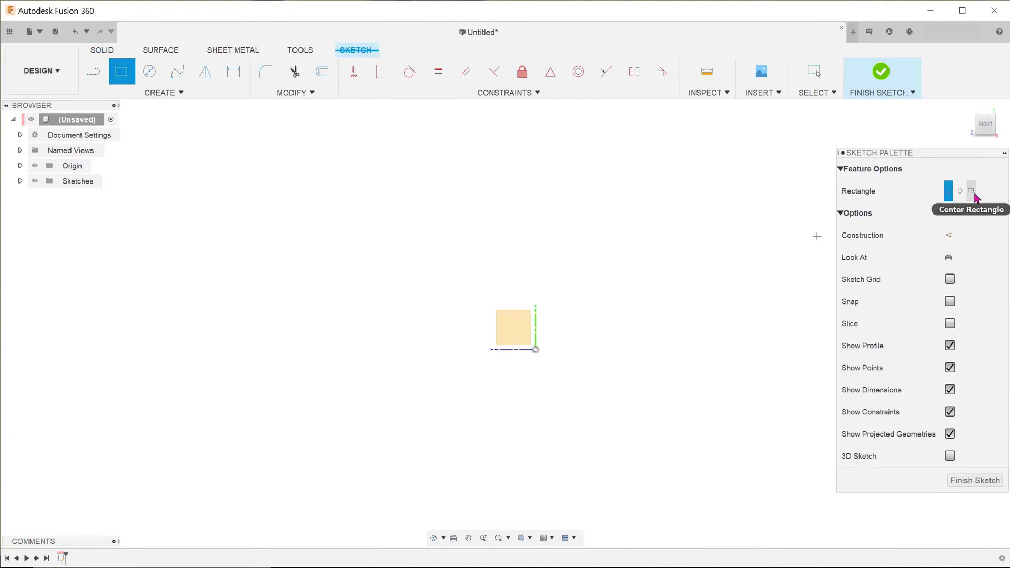
click(536, 350)
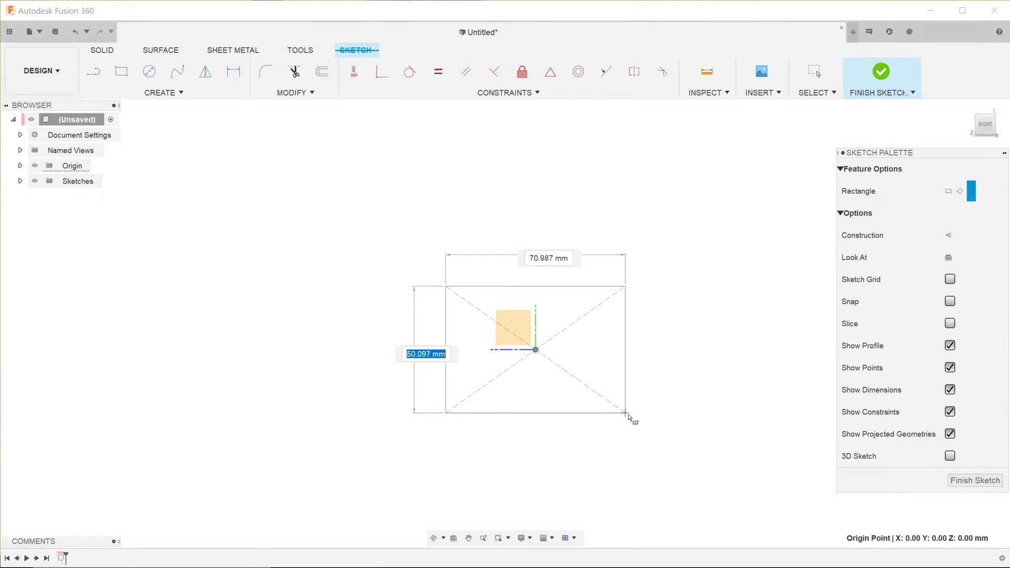
text(60)
key(Tab)
key(Return)
Step: Extrude the rectangle symmetrically by 80 into a solid box body
text(e80)
click(920, 212)
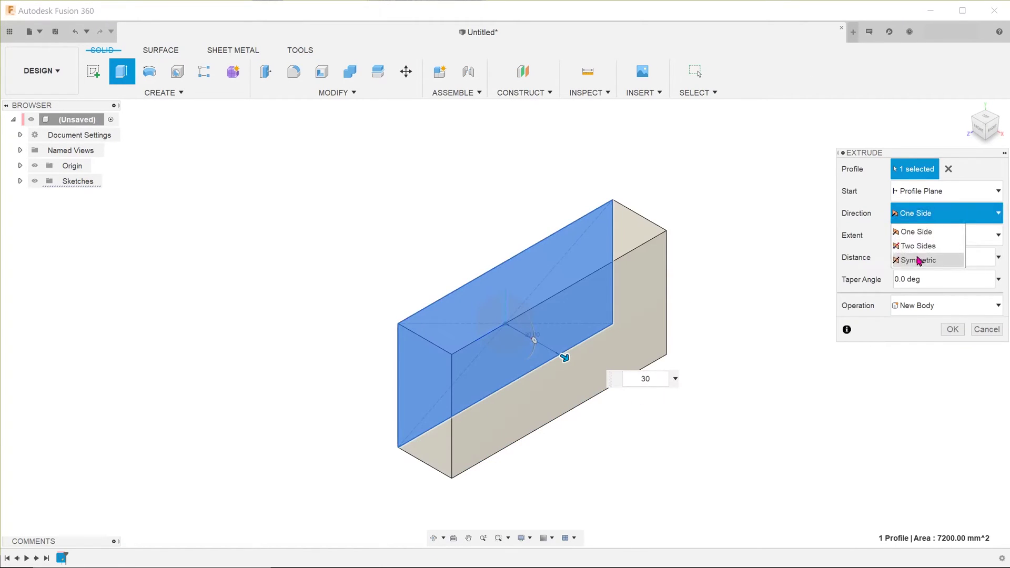
click(920, 262)
key(Return)
Step: Round the box's four vertical edges and top-face edges with 10 mm fillets
key(f)
click(667, 293)
click(634, 270)
shift+middle_drag(667, 293, 616, 248)
click(647, 320)
text(10)
click(506, 270)
key(Return)
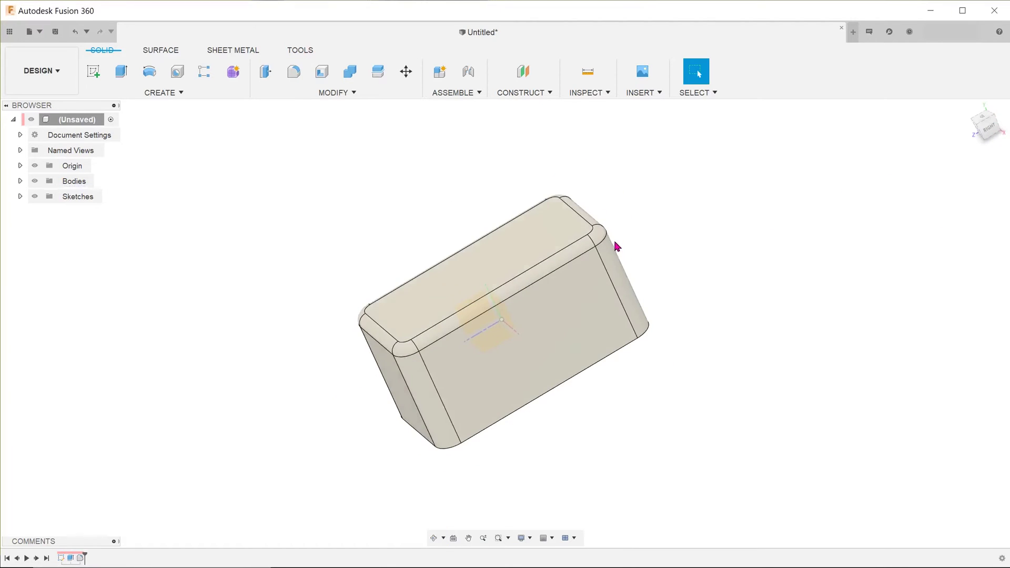
Step: Shell Body1 with a 2 mm inside wall thickness
click(969, 109)
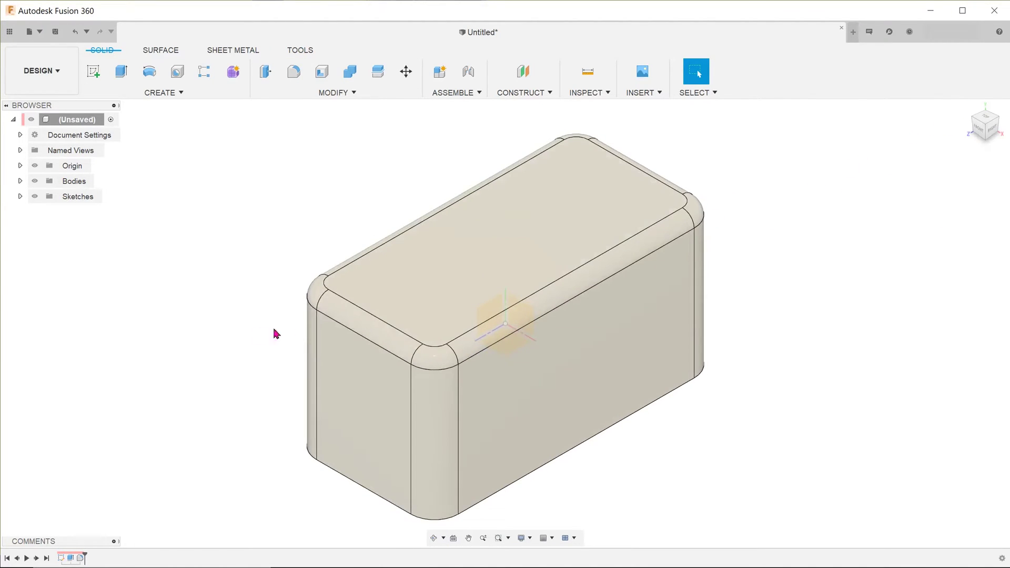
click(380, 95)
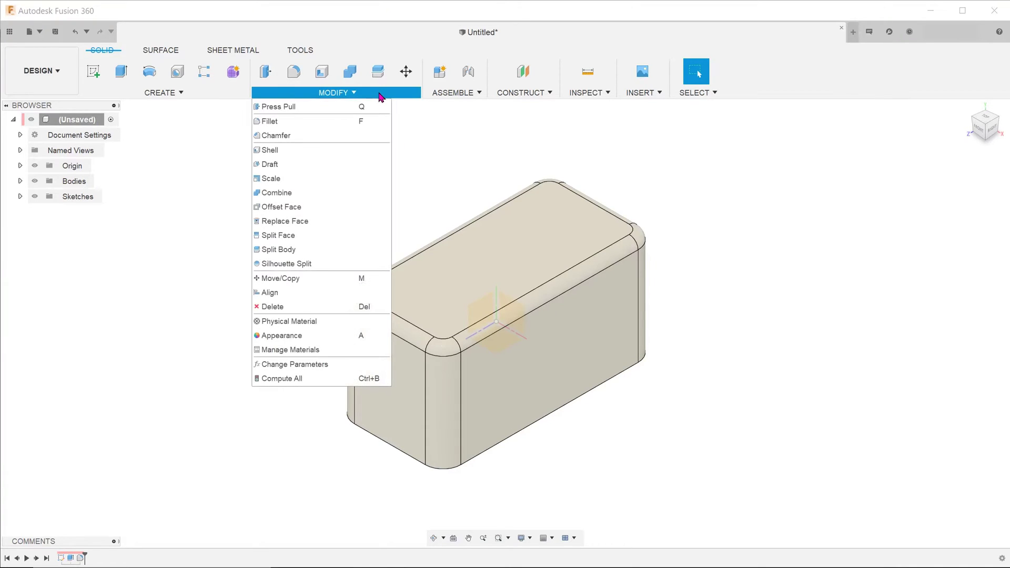
click(356, 159)
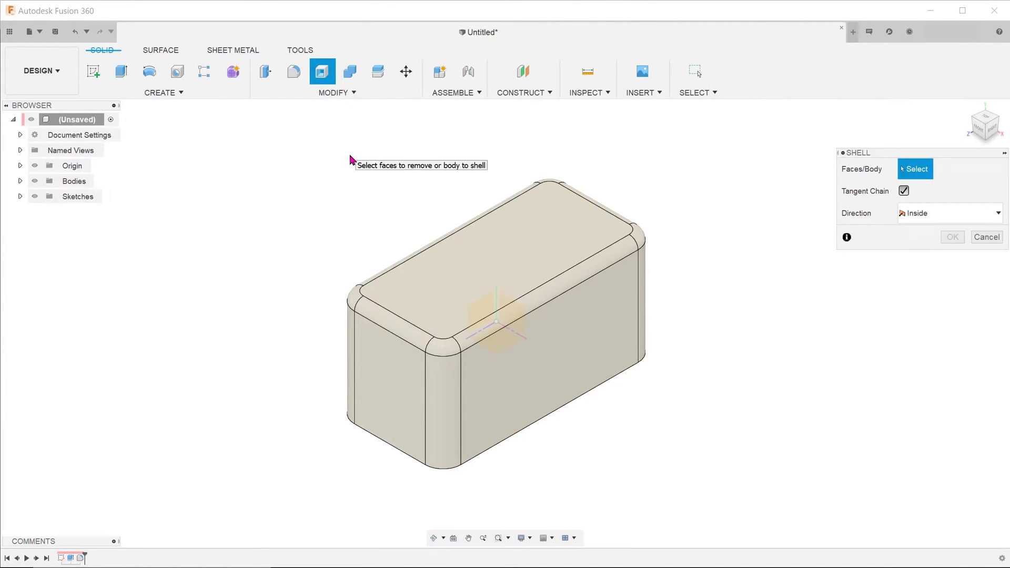
click(20, 181)
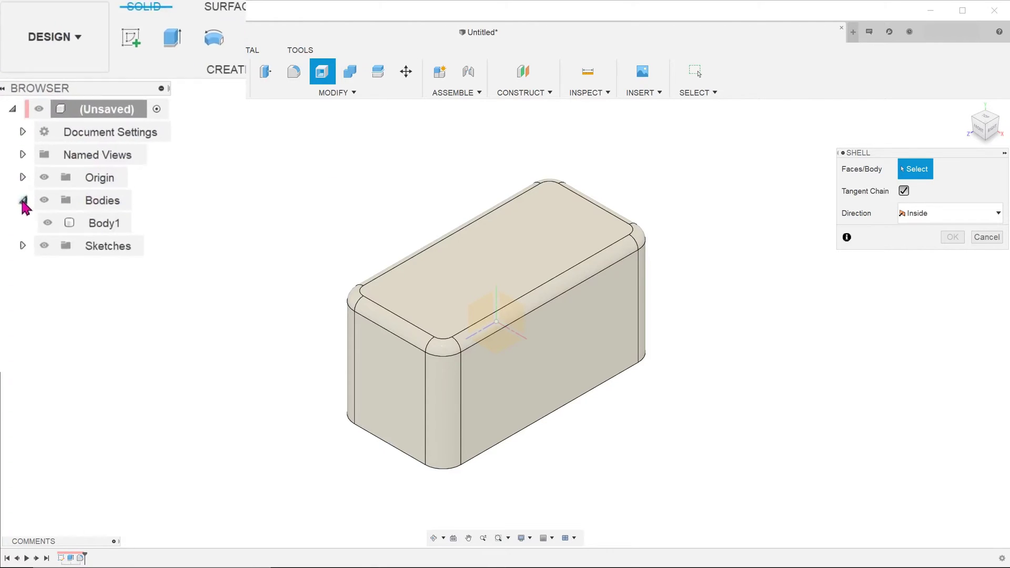
click(99, 254)
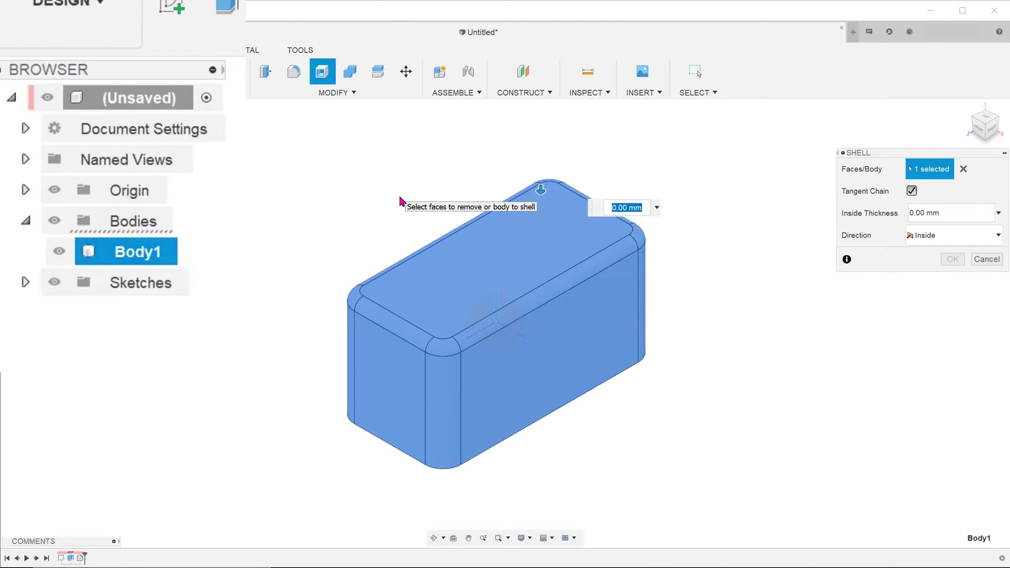
text(2)
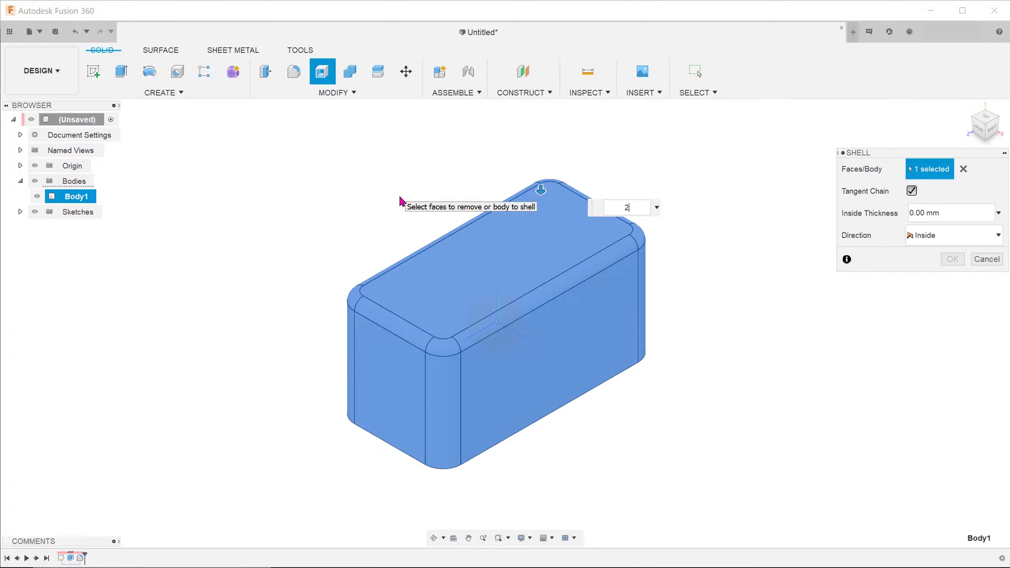
click(952, 260)
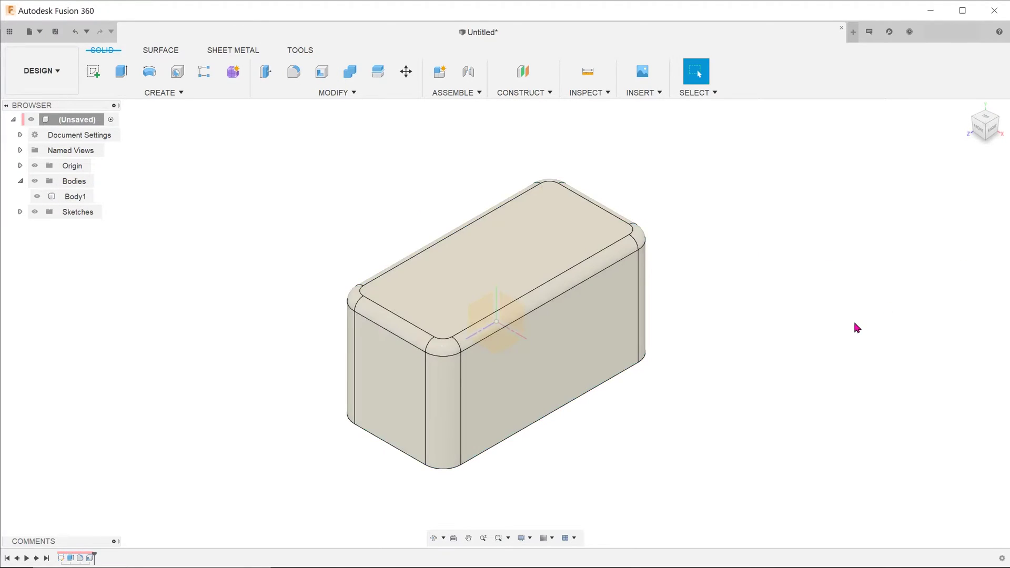
Step: Check the hollow interior with a section analysis, then hide the analysis
click(587, 93)
click(653, 219)
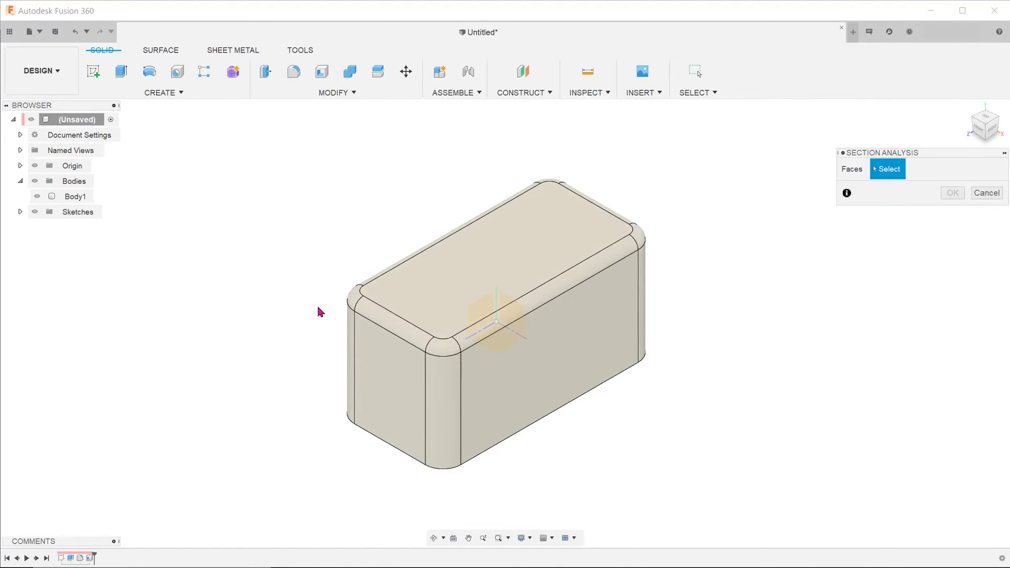
click(373, 385)
drag(373, 386, 546, 294)
scroll(462, 334, up, 5)
key(Return)
scroll(660, 356, down, 5)
click(35, 181)
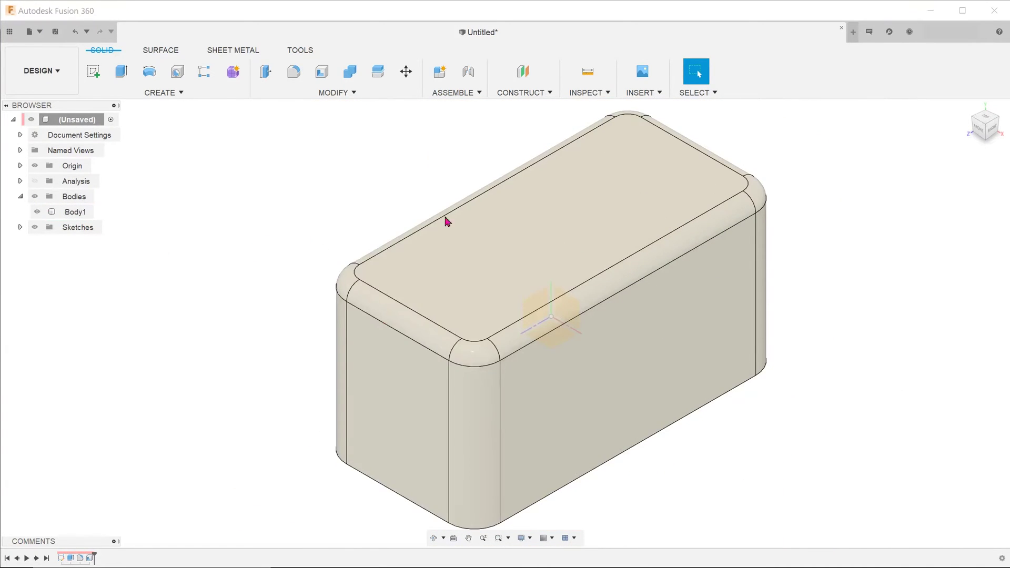
Step: Sketch a wavy three-point spline across the box on the YZ plane
click(514, 318)
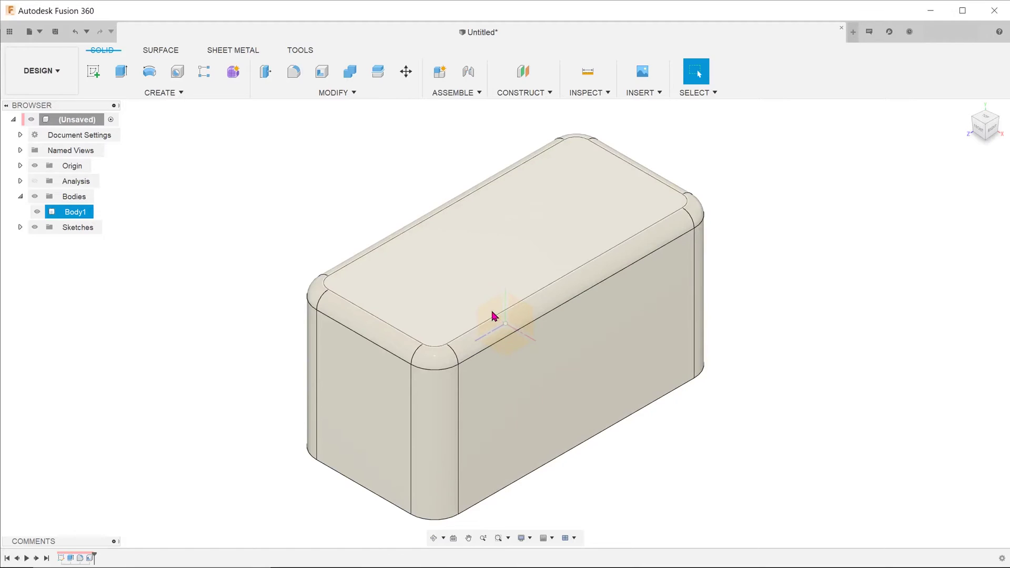
click(494, 315)
click(498, 361)
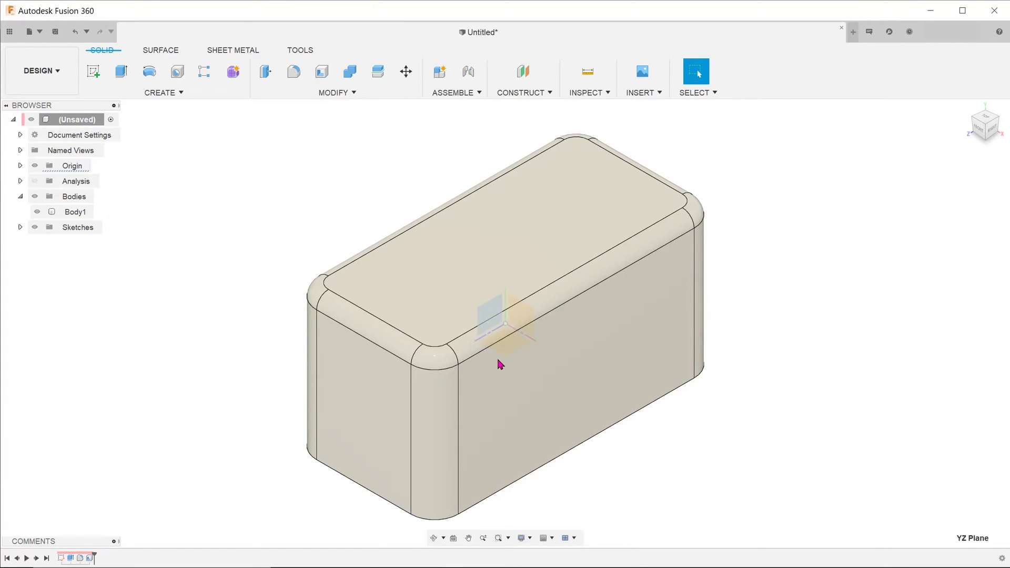
right_click(489, 317)
click(482, 377)
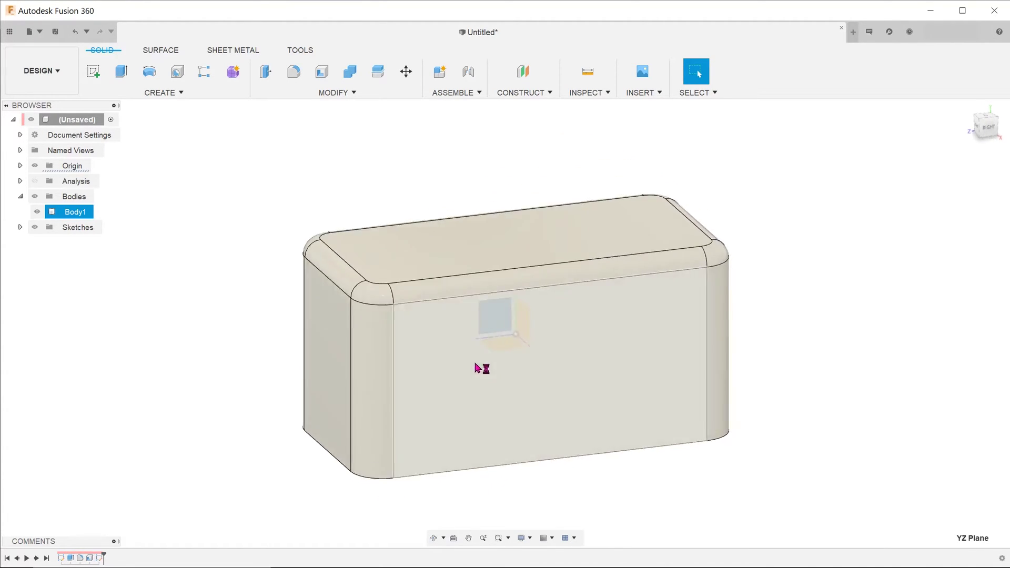
click(178, 71)
click(306, 286)
click(527, 349)
click(753, 389)
key(Escape)
drag(350, 302, 381, 286)
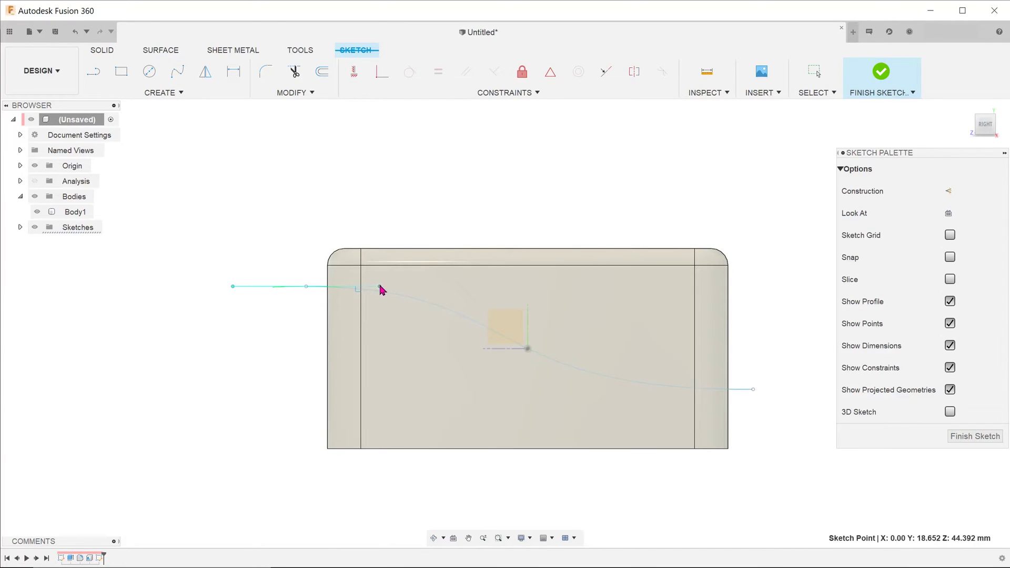
click(878, 80)
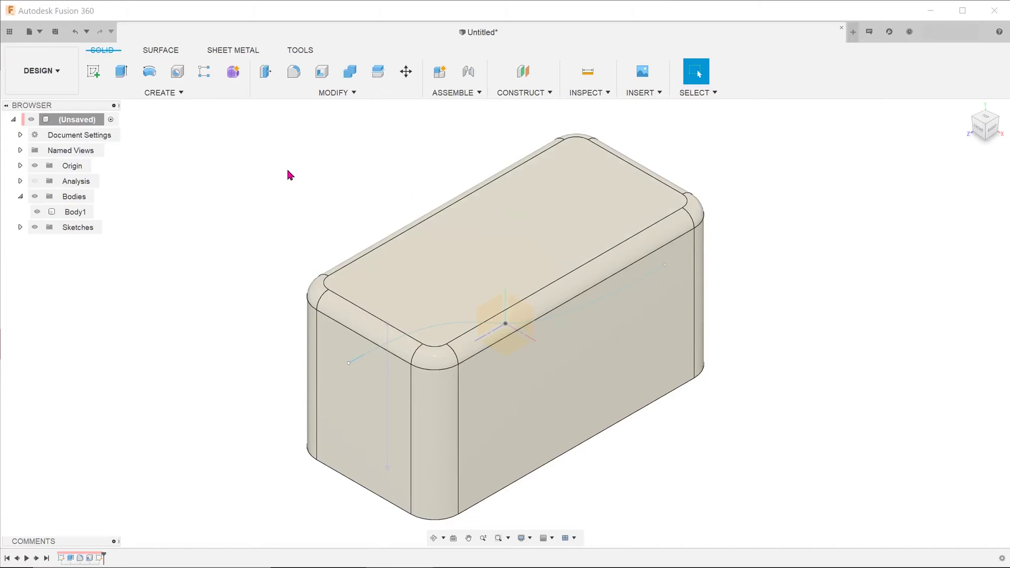
Step: Split Body1 into two bodies using the spline as the splitting tool
click(284, 94)
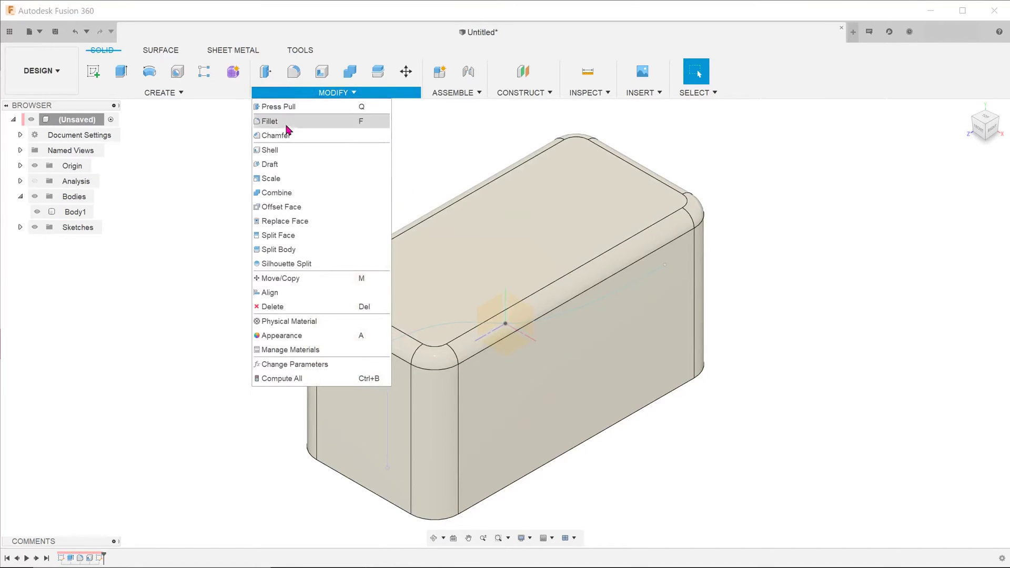
click(315, 251)
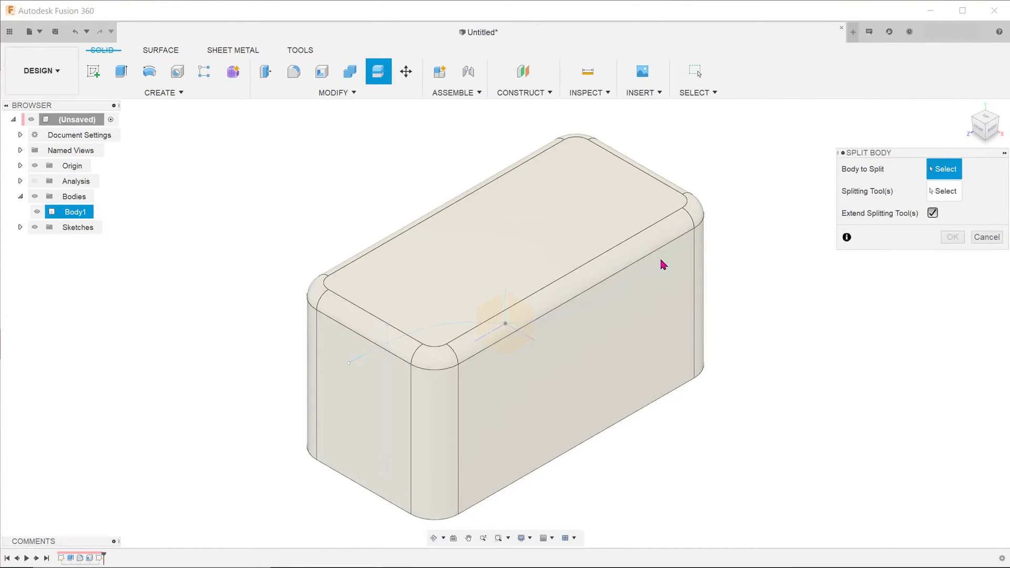
click(664, 264)
click(943, 197)
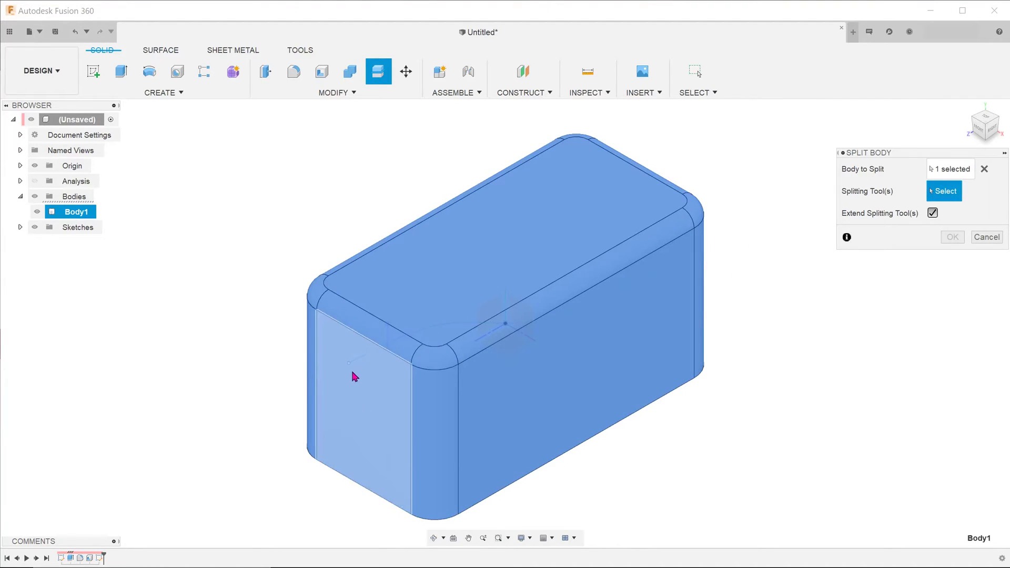
click(353, 364)
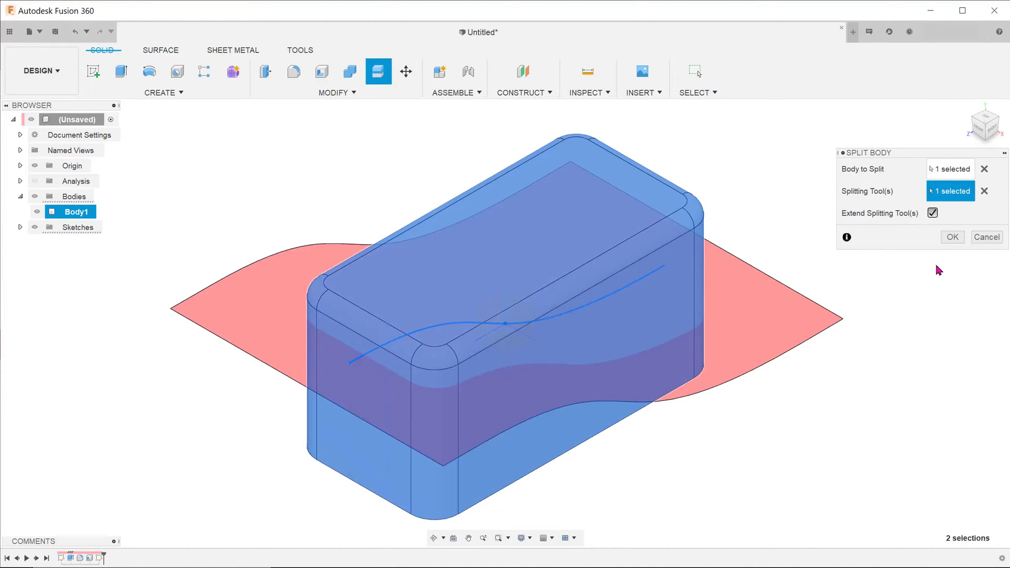
click(952, 237)
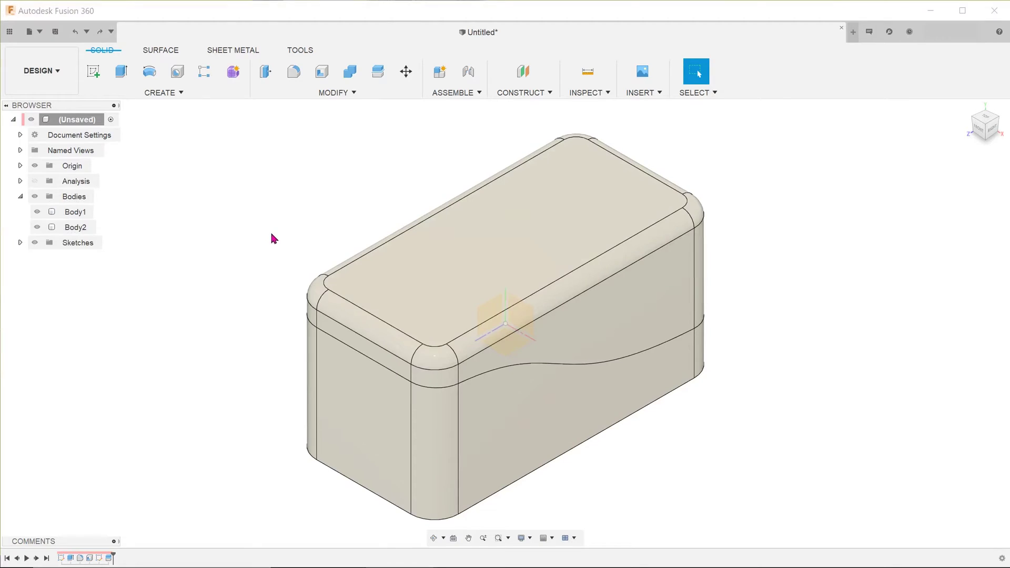
Step: Rename Body1 to 'Top Cover' and Body2 to 'Base'
double_click(68, 211)
text(Top Co)
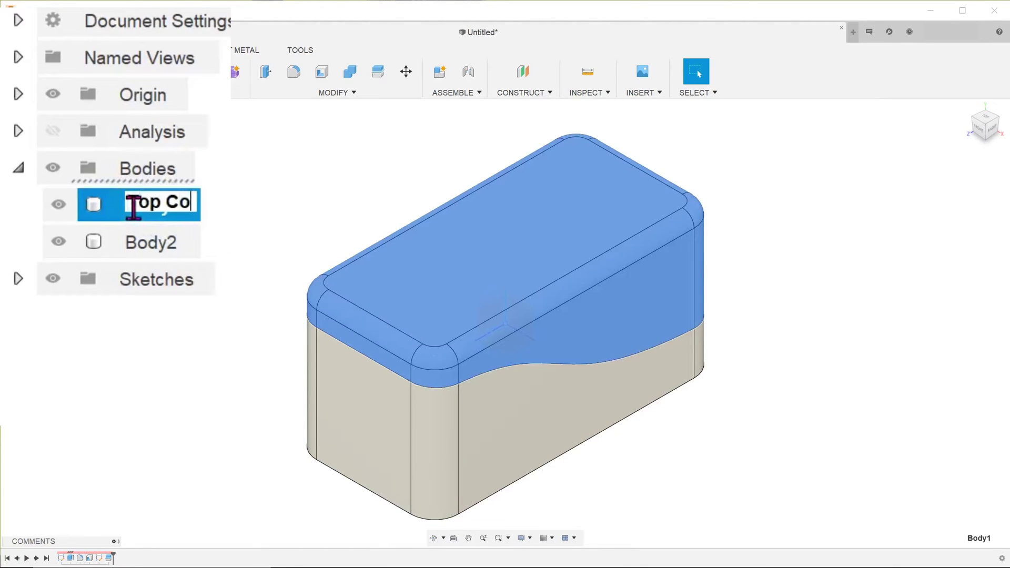
text(ver)
key(Return)
click(128, 243)
click(128, 242)
text(B)
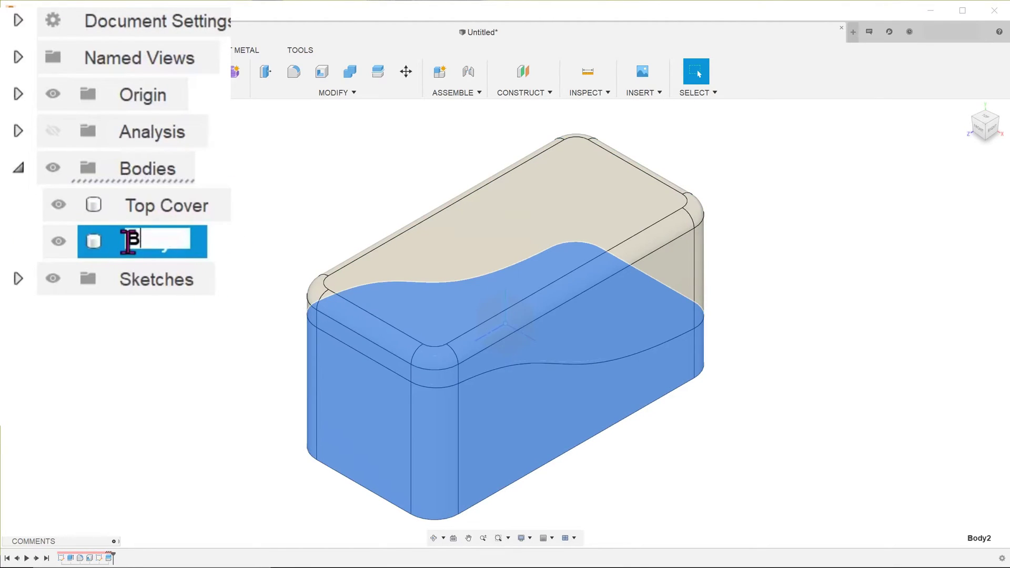
text(ase)
key(Return)
key(Escape)
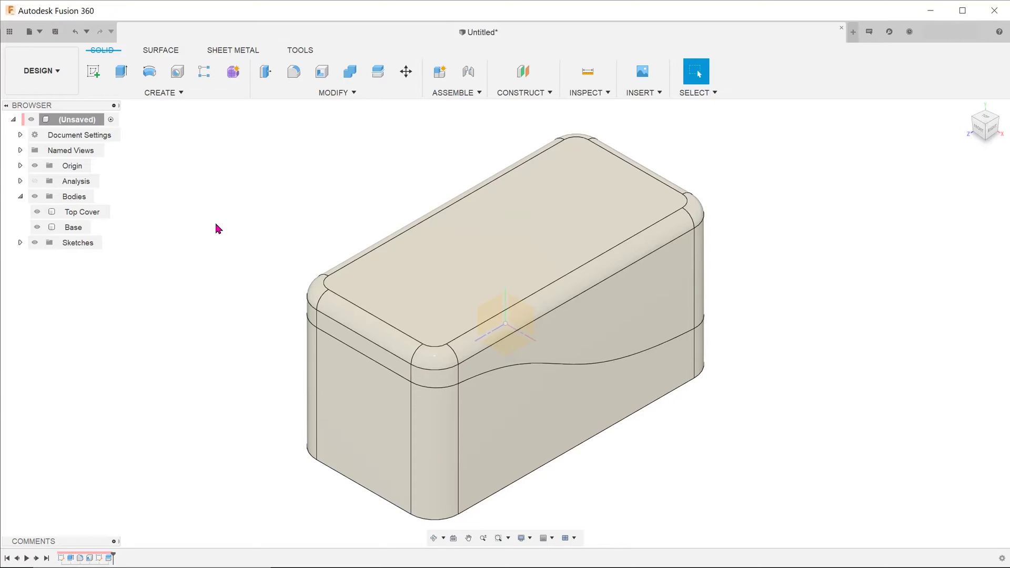
Step: Create components from both bodies and expand Top Cover:1 and Base:1 to show their bodies
click(87, 213)
ctrl+click(75, 228)
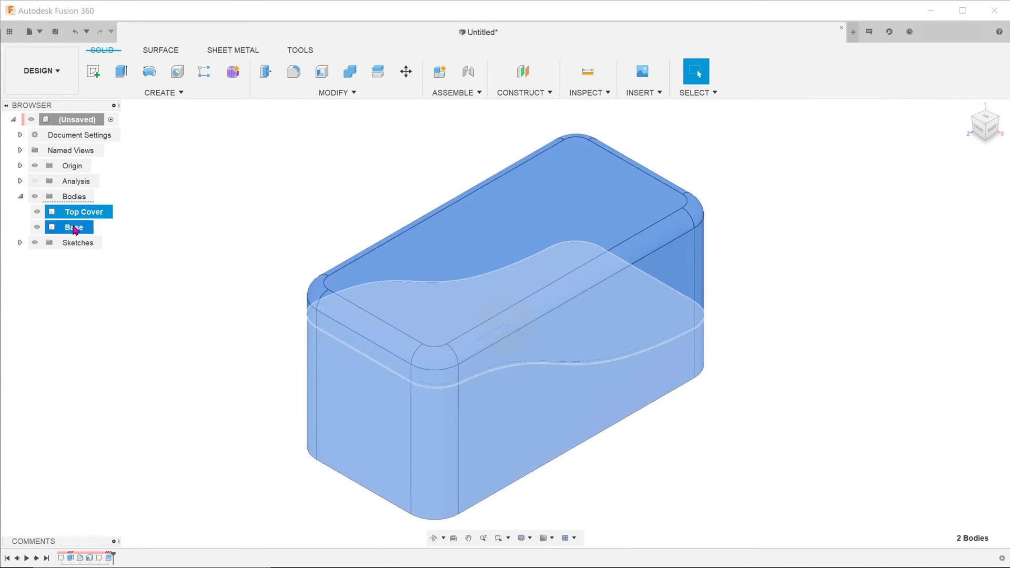
right_click(84, 229)
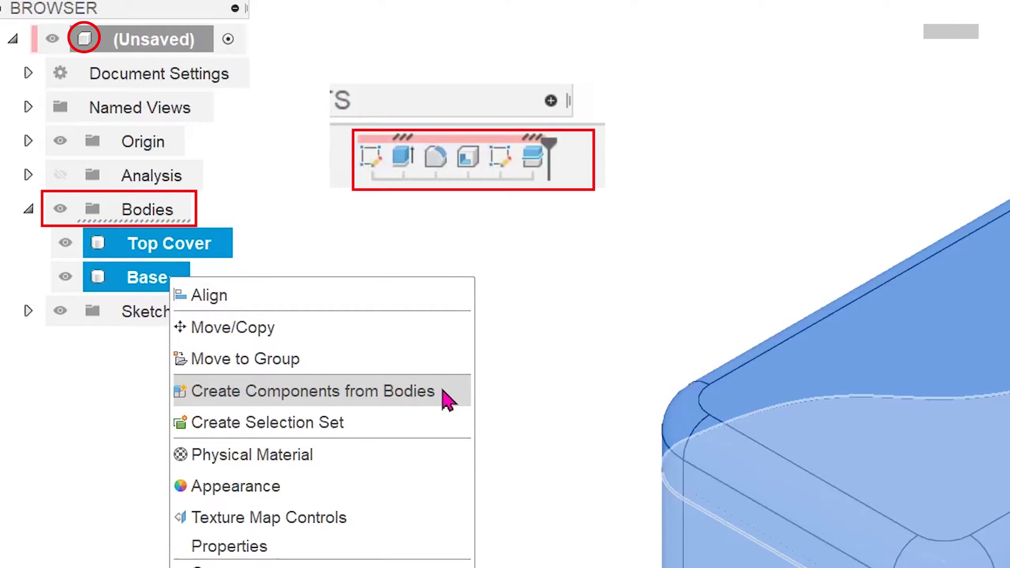
click(446, 400)
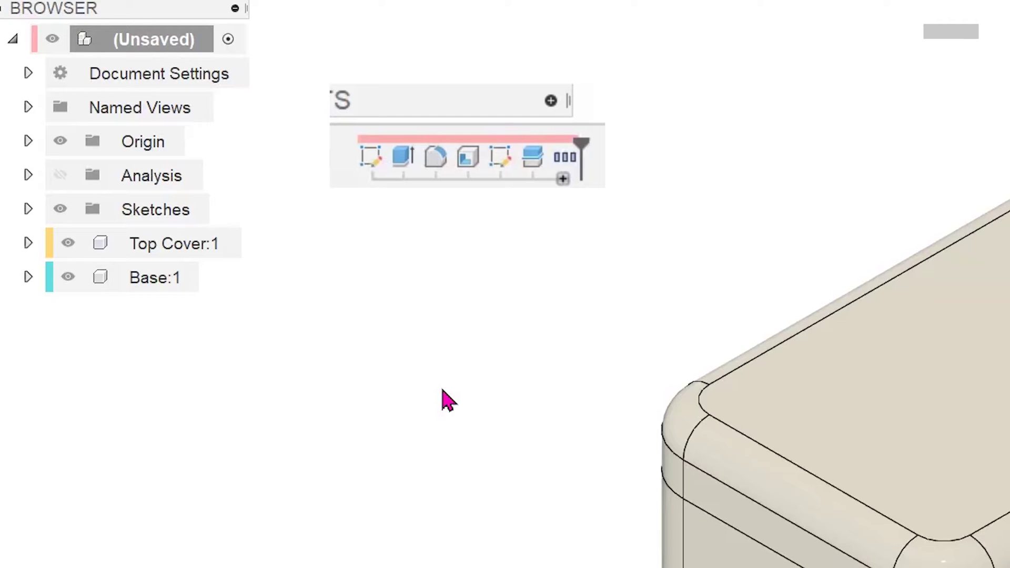
click(28, 243)
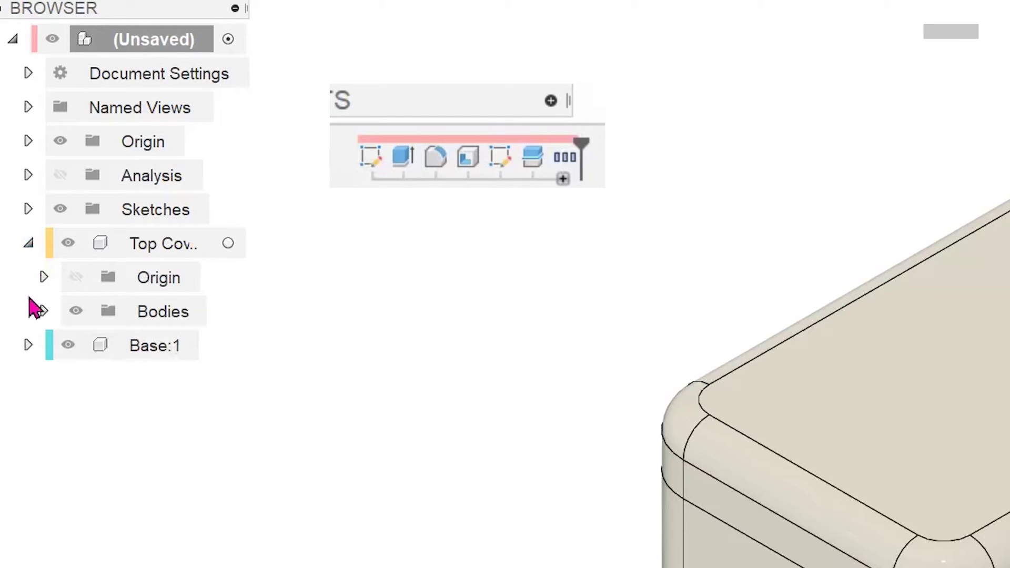
click(28, 344)
click(44, 311)
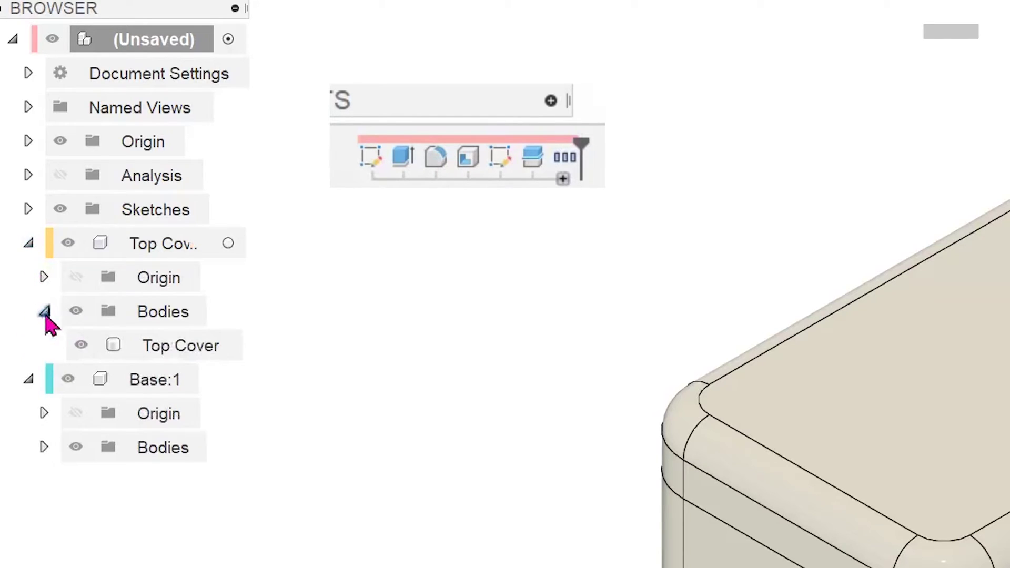
click(44, 448)
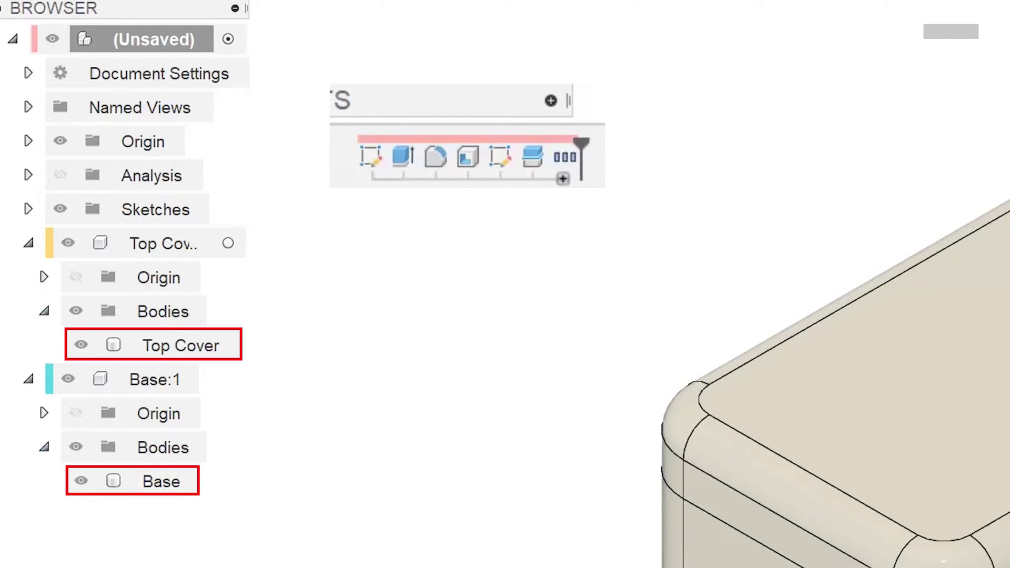
click(566, 158)
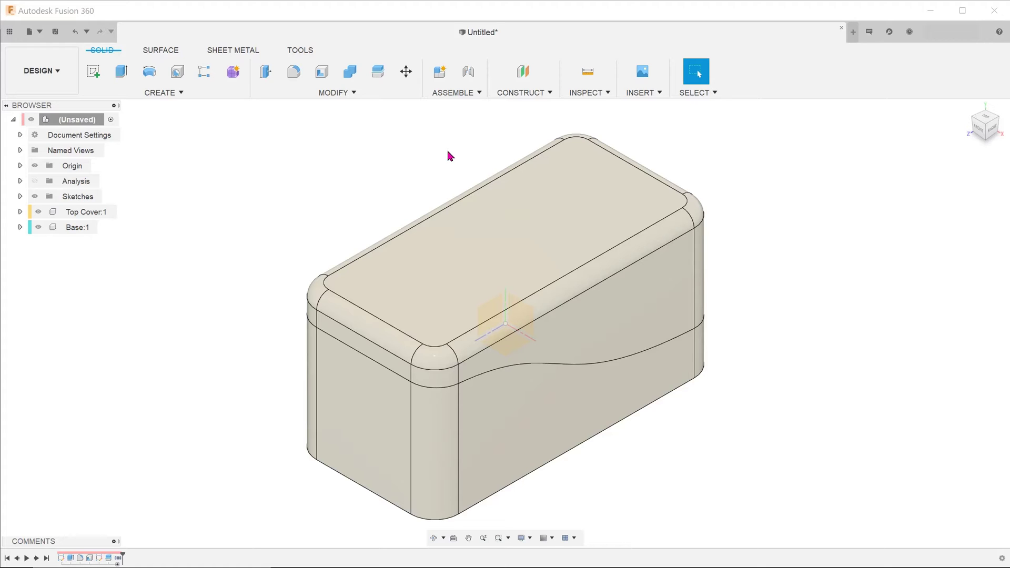
Step: Turn on Component Color Cycling so Top Cover:1 shows orange and Base:1 teal
click(597, 92)
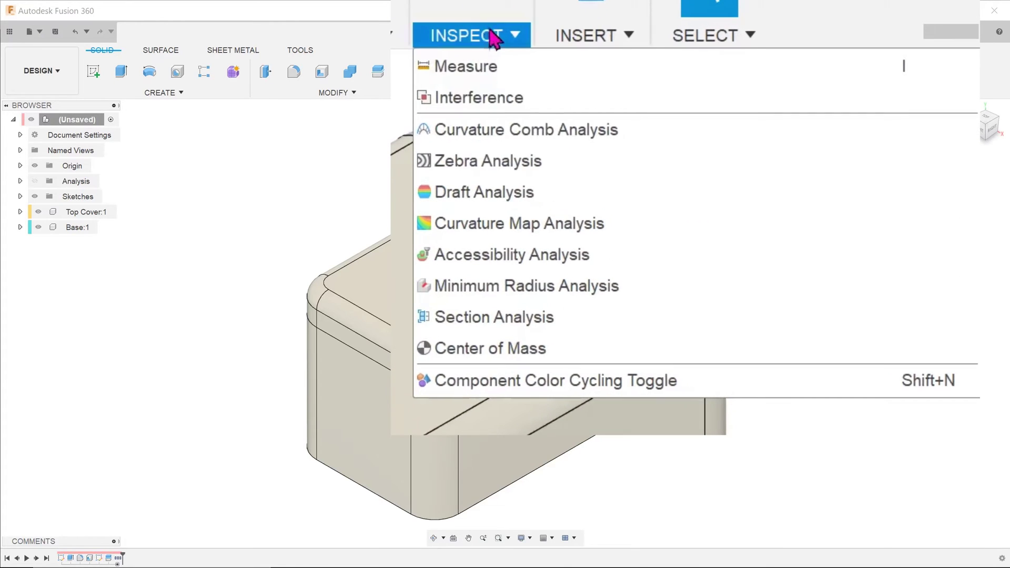
click(757, 393)
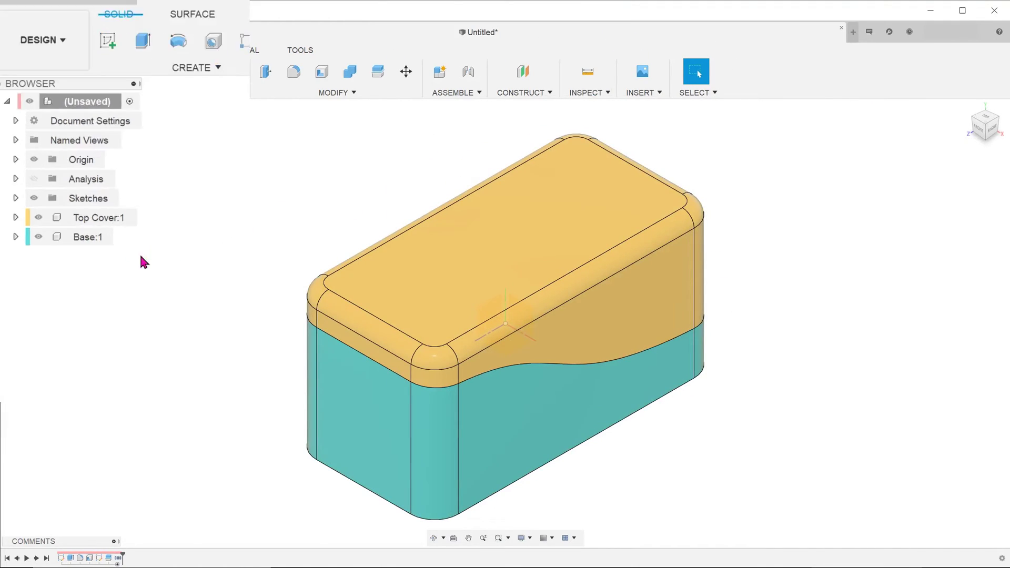
click(23, 283)
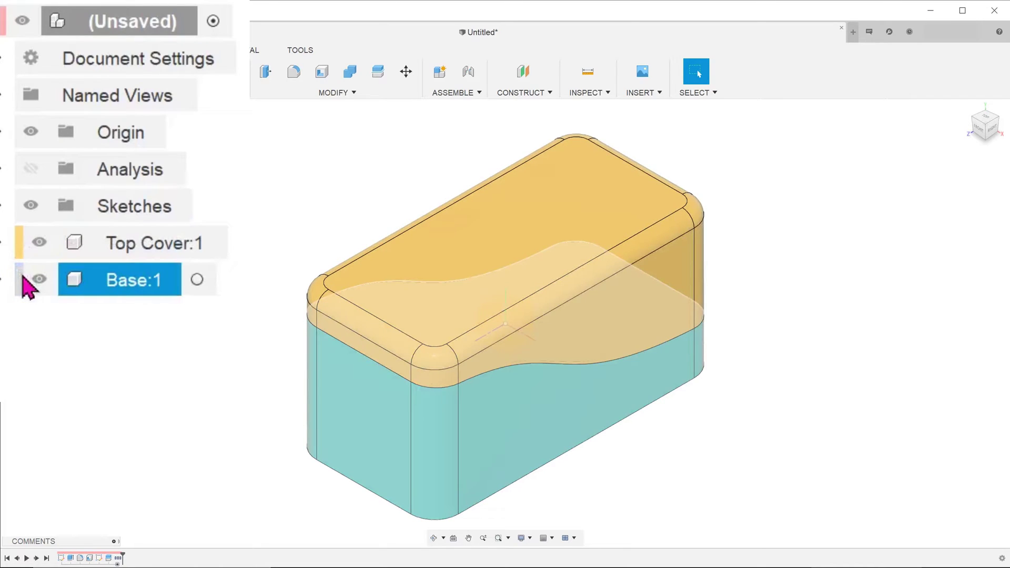
click(23, 243)
key(Escape)
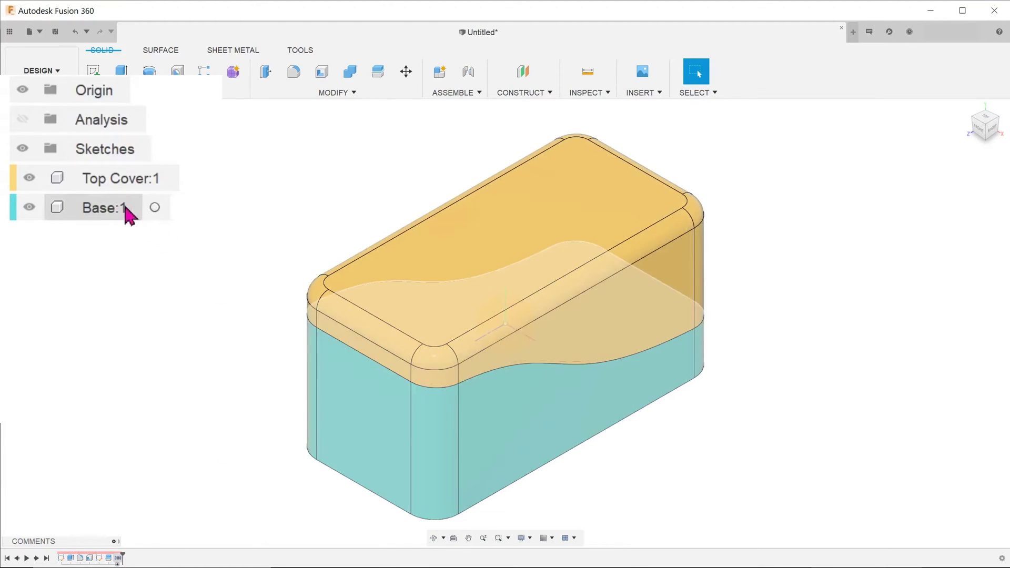
Step: Activate the Base:1 component in the browser and clear the selection
click(107, 227)
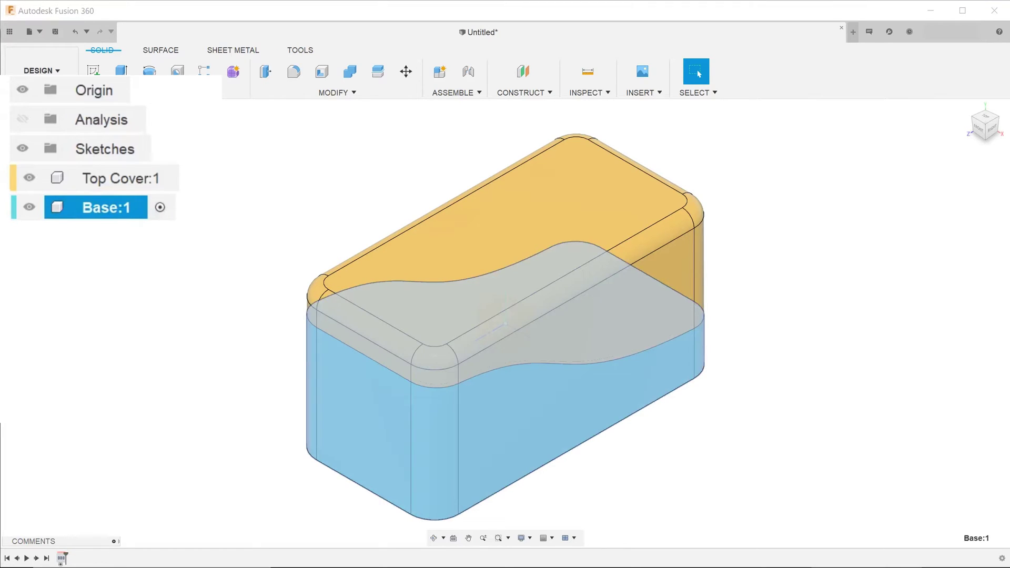
click(149, 252)
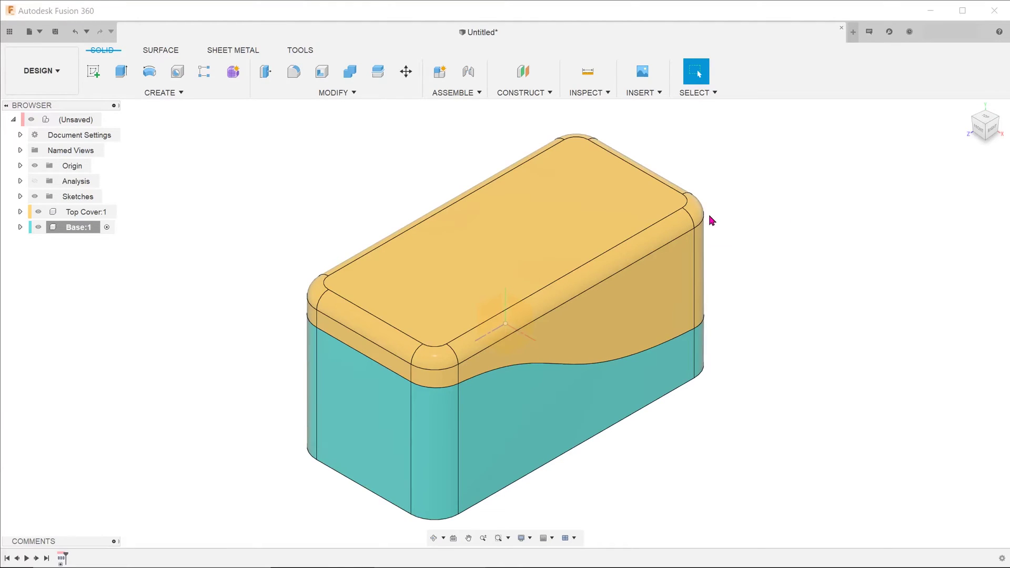
Step: Hide the Top Cover:1 component and select the base's floor face
click(40, 216)
click(38, 212)
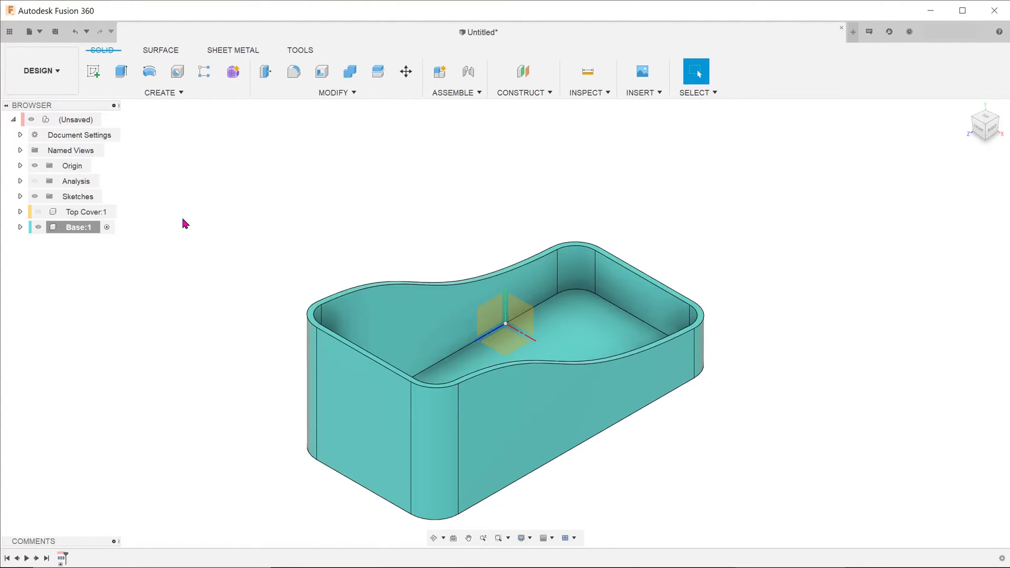
click(575, 342)
right_click(568, 363)
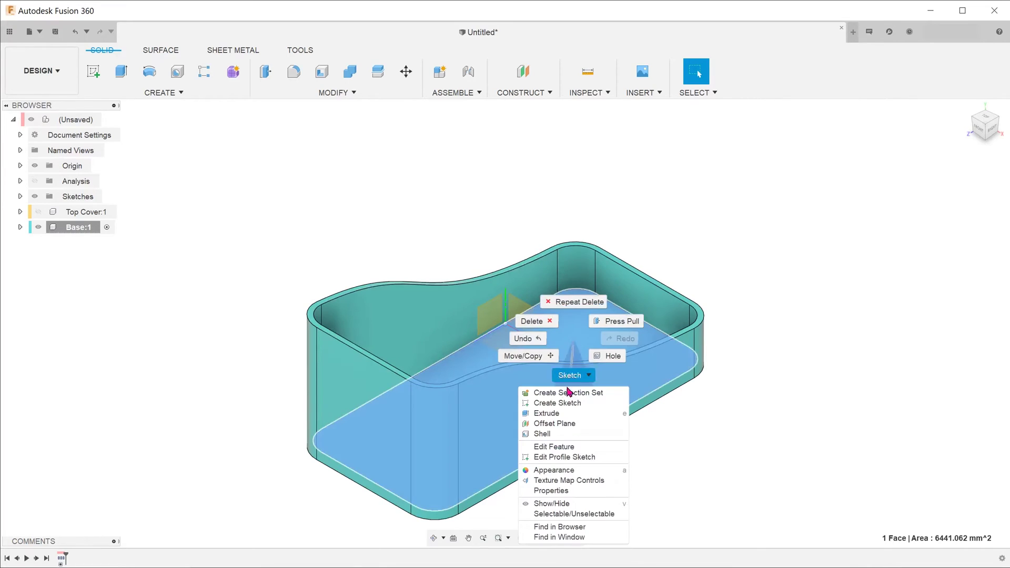
key(Escape)
Step: Sketch a 30 mm line with a 10 mm circle at its end and a 1 mm offset circle
key(l)
click(537, 323)
text(30)
key(Return)
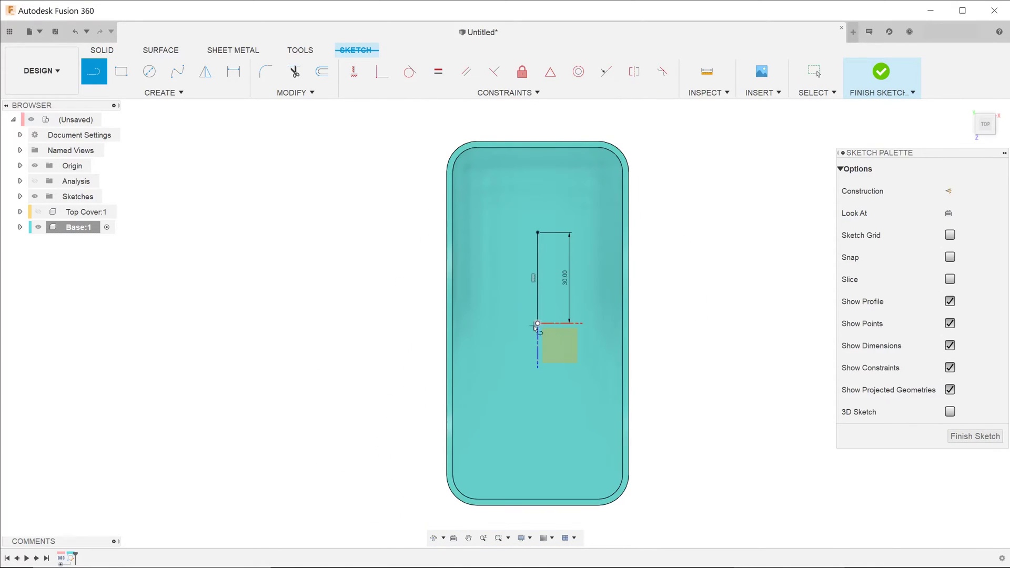
key(c)
click(538, 232)
text(10)
key(Return)
key(o)
click(537, 248)
text(1l)
click(537, 322)
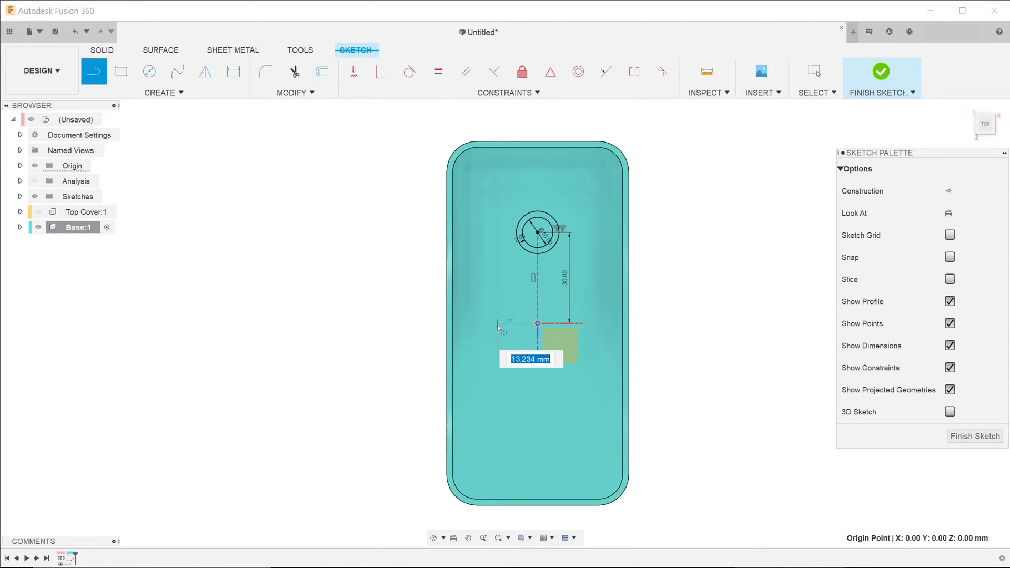
Step: Mirror the circles across the horizontal line
click(205, 72)
click(558, 232)
click(518, 323)
click(778, 214)
Step: Extrude the two rings into bosses on the base floor
key(e)
click(520, 413)
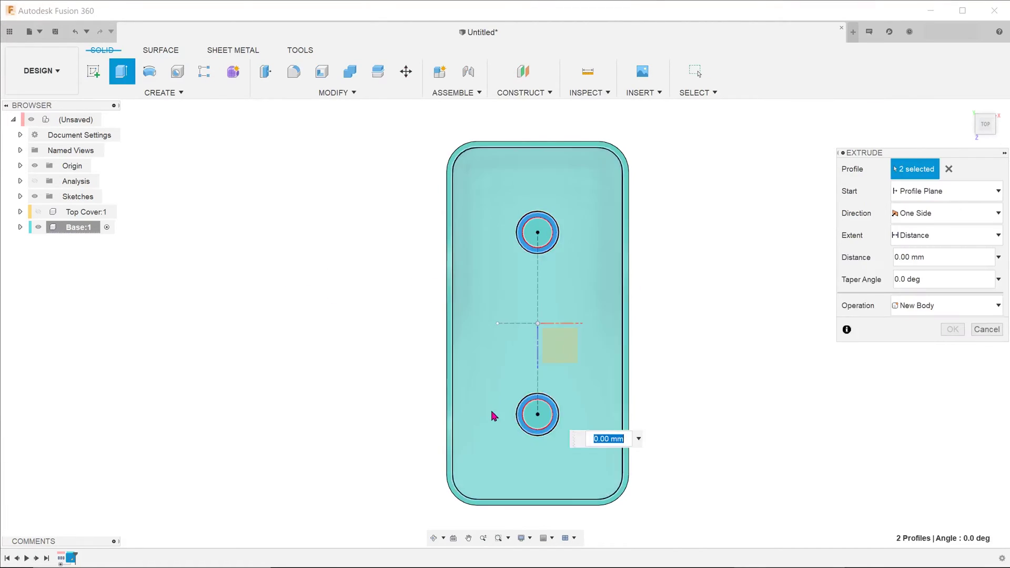
key(Return)
mouse_move(491, 412)
shift+middle_down()
mouse_move(453, 412)
mouse_move(252, 277)
shift+middle_up()
Step: Sketch rib lines along the centreline above, between and below the bosses
click(541, 343)
key(l)
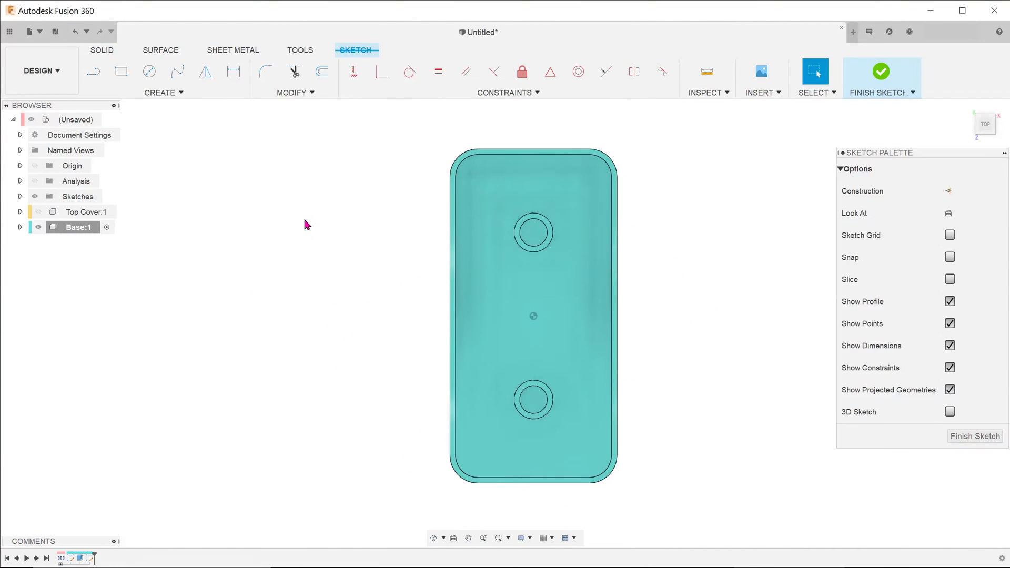
click(532, 209)
click(530, 153)
scroll(509, 459, down, 2)
click(510, 460)
scroll(557, 379, up, 2)
click(557, 378)
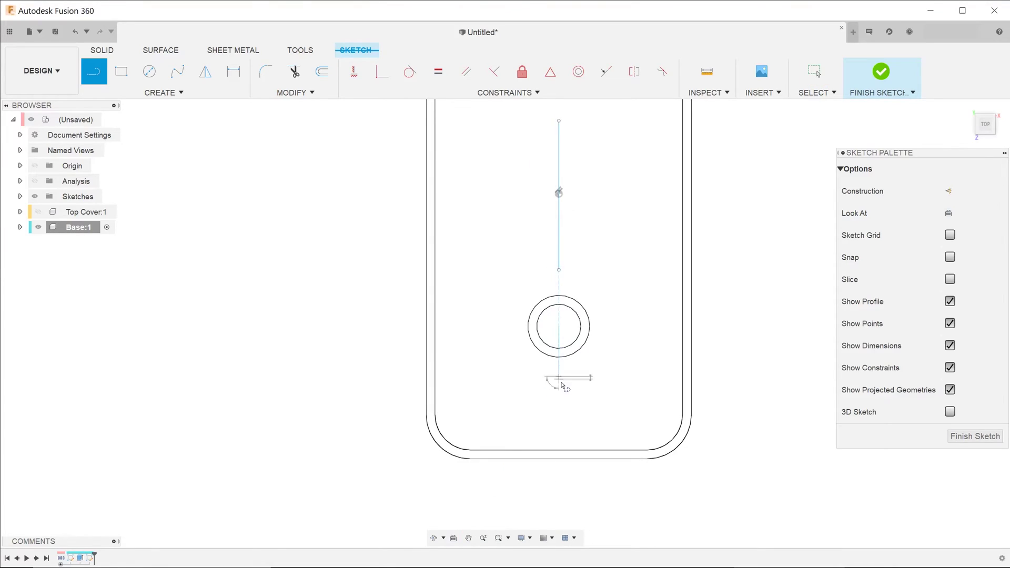
scroll(492, 207, down, 1)
Step: Add short rib lines left and right of each boss and the centre, then finish the sketch
click(454, 236)
click(494, 237)
click(621, 237)
click(573, 237)
click(475, 349)
click(524, 350)
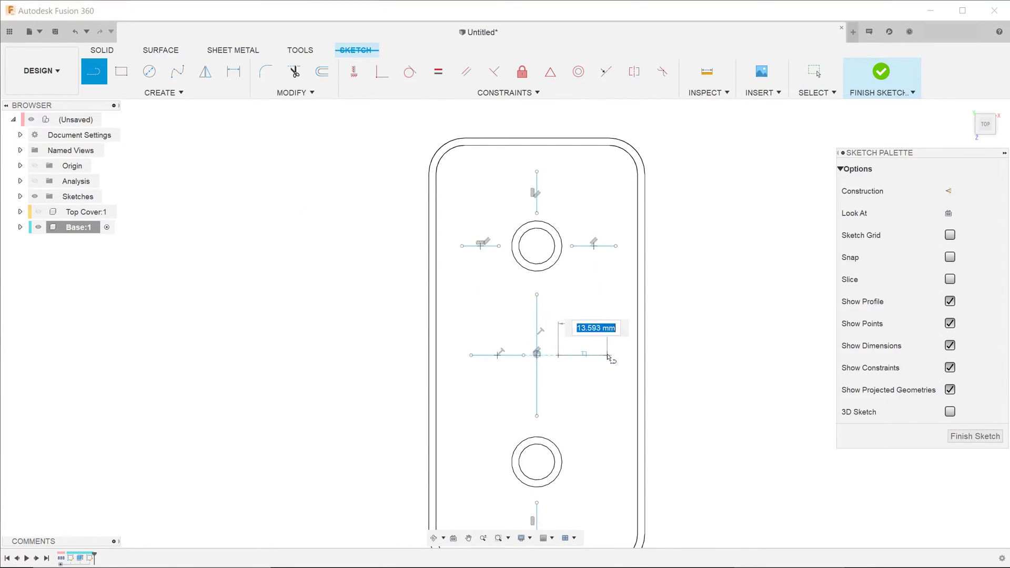
click(601, 349)
click(556, 349)
click(575, 449)
click(609, 448)
click(473, 293)
click(516, 295)
click(473, 406)
click(516, 406)
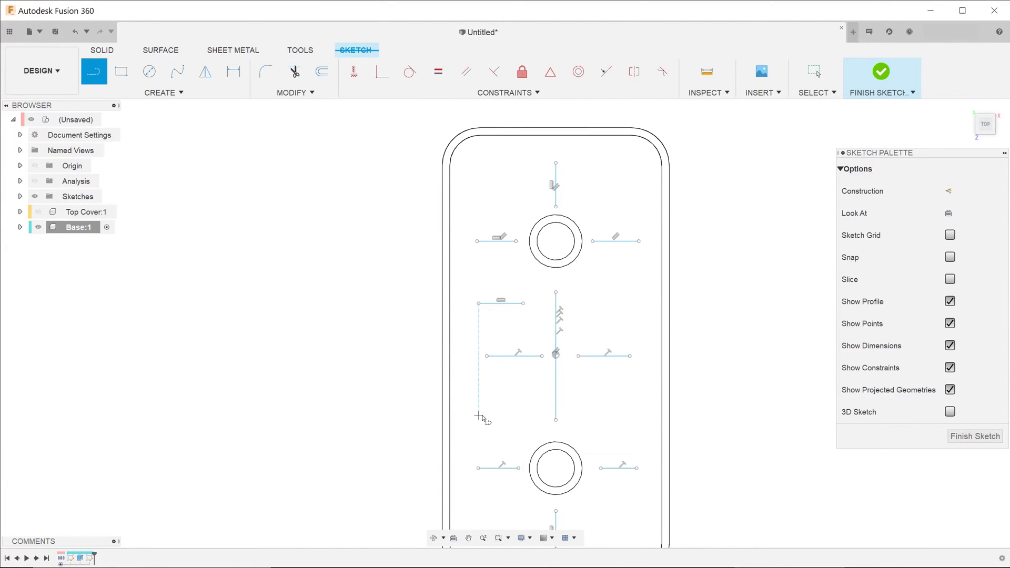
key(Escape)
scroll(500, 279, down, 2)
key(Escape)
Step: Create 2 mm thick, 10 mm deep web ribs from the eleven sketch lines
key(s)
click(647, 350)
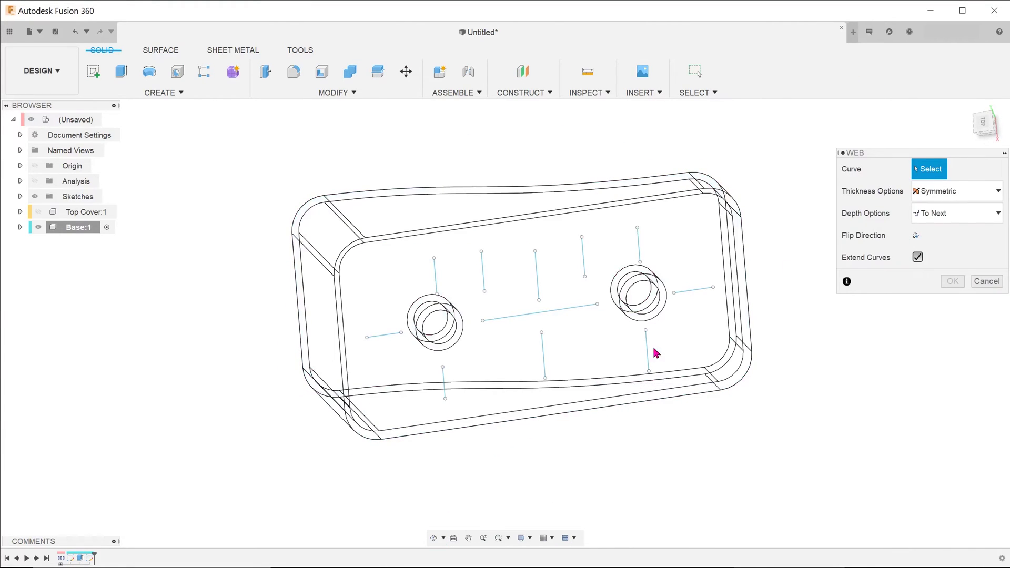
click(638, 245)
click(541, 357)
click(443, 382)
text(2)
key(Tab)
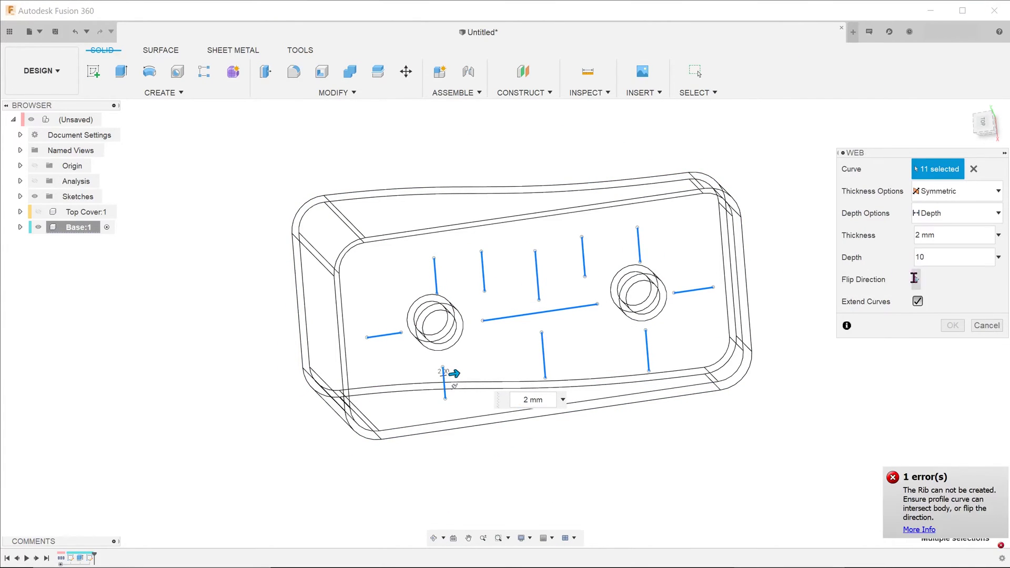
text(10)
shift+middle_drag(448, 370, 791, 309)
click(953, 325)
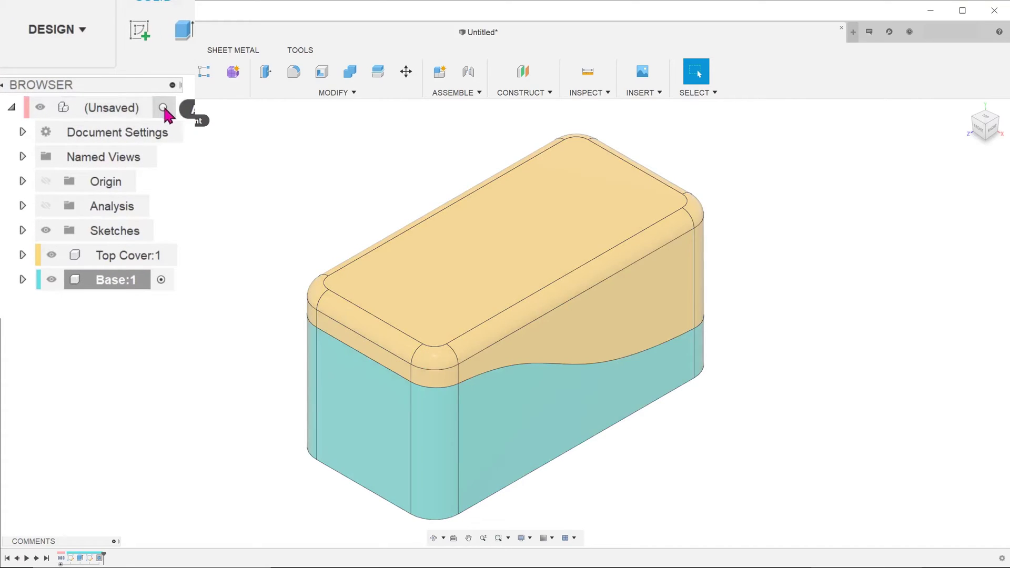
Step: Activate the root component and change Sketch1's rectangle to 50 mm high and 150 mm wide
click(165, 111)
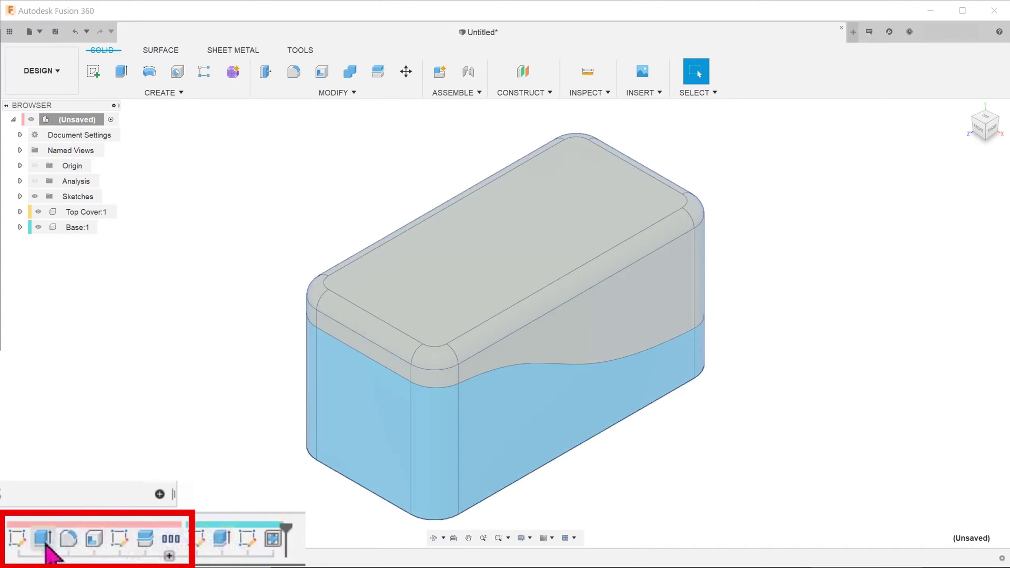
double_click(20, 539)
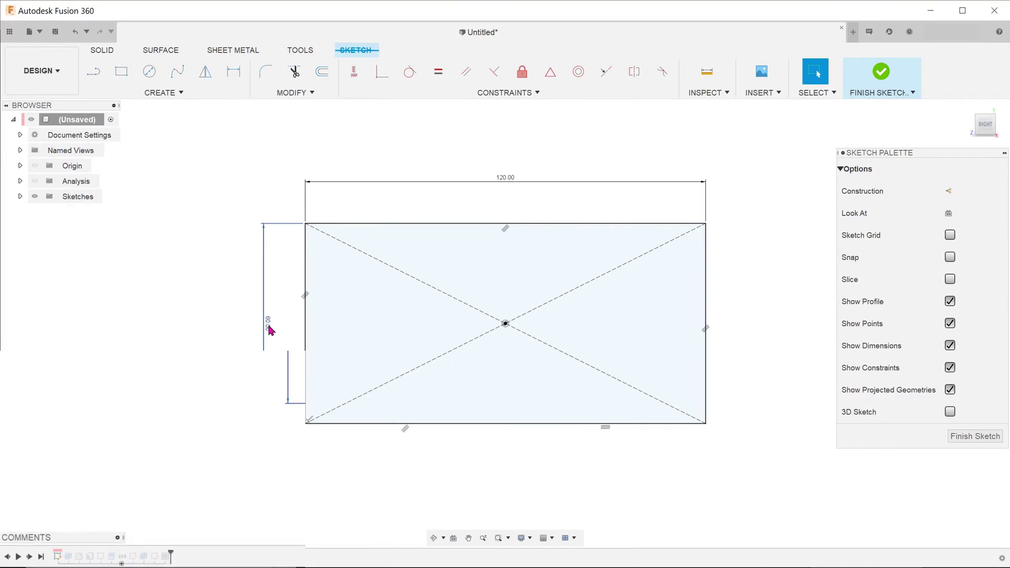
double_click(268, 326)
text(50)
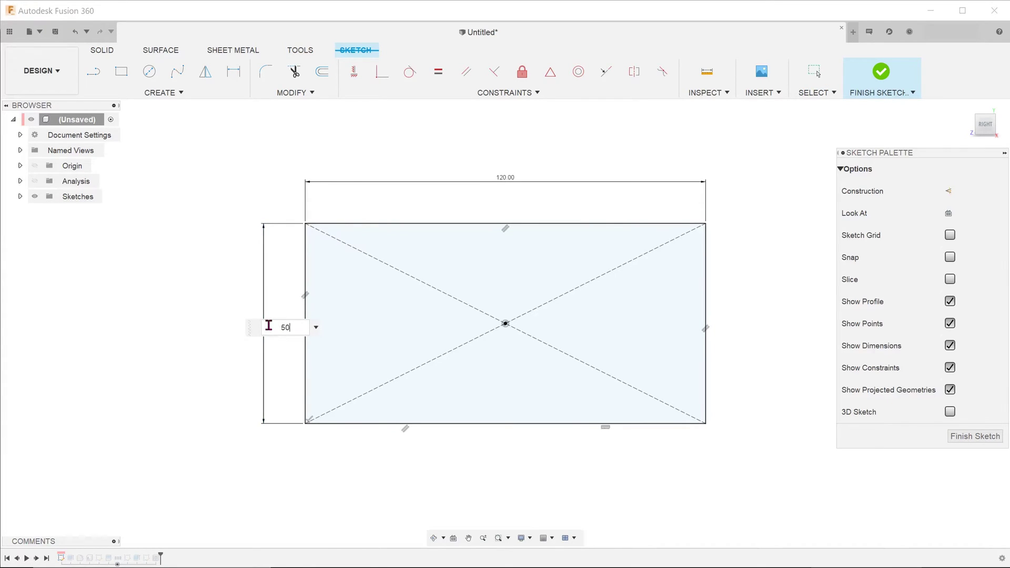
key(Return)
double_click(506, 200)
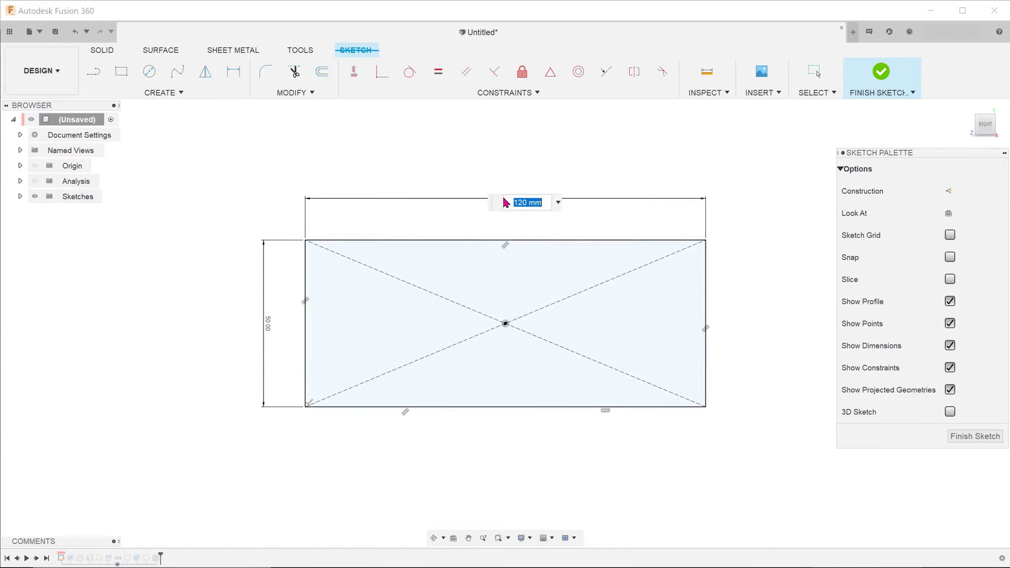
text(150)
key(Return)
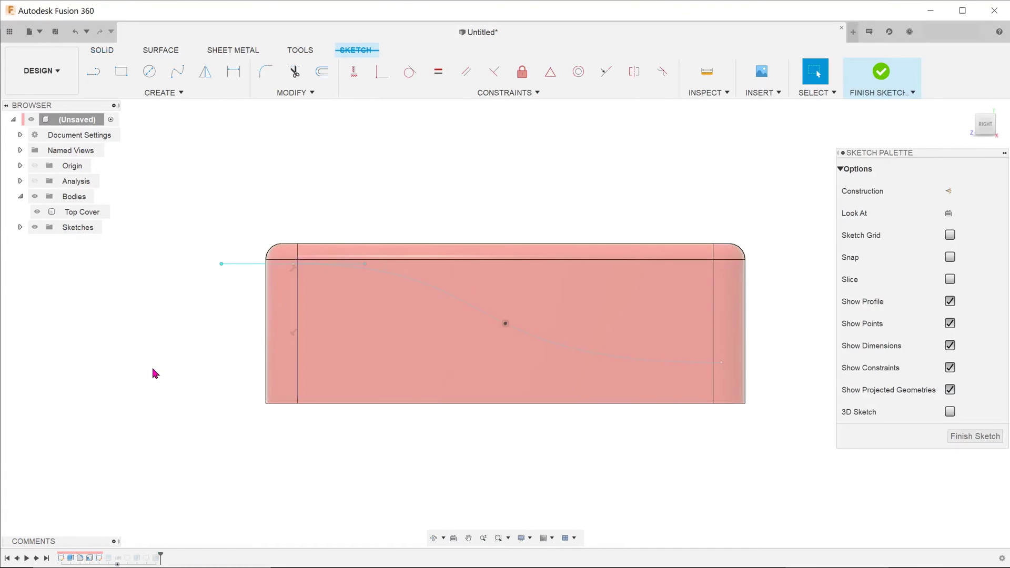
Step: Lower the parting spline's left end and raise its right end for a steeper S-curve
drag(293, 263, 252, 295)
drag(775, 368, 688, 284)
scroll(451, 386, down, 2)
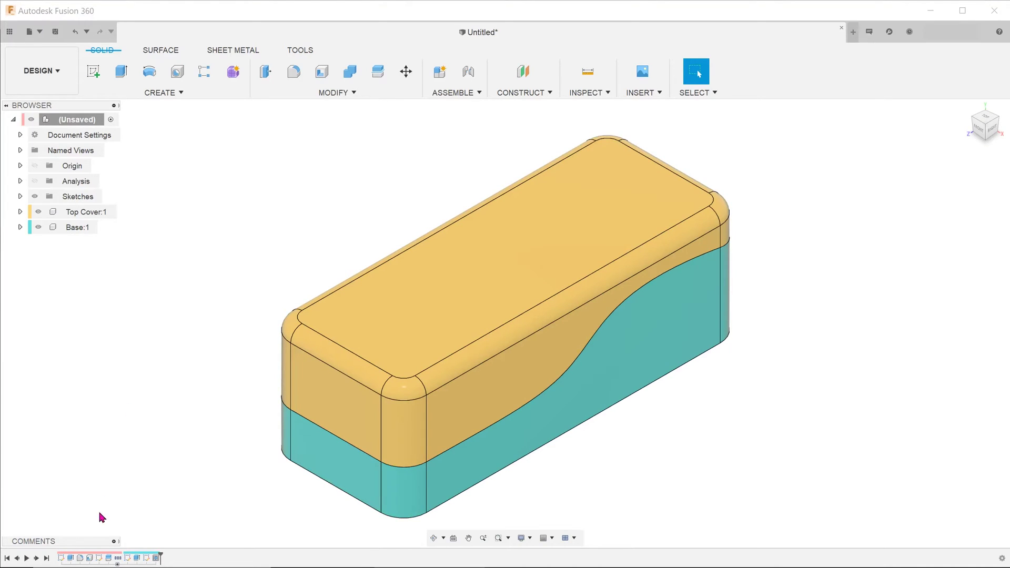
Step: Change the Shell feature's wall thickness to 4 mm
right_click(91, 557)
click(126, 459)
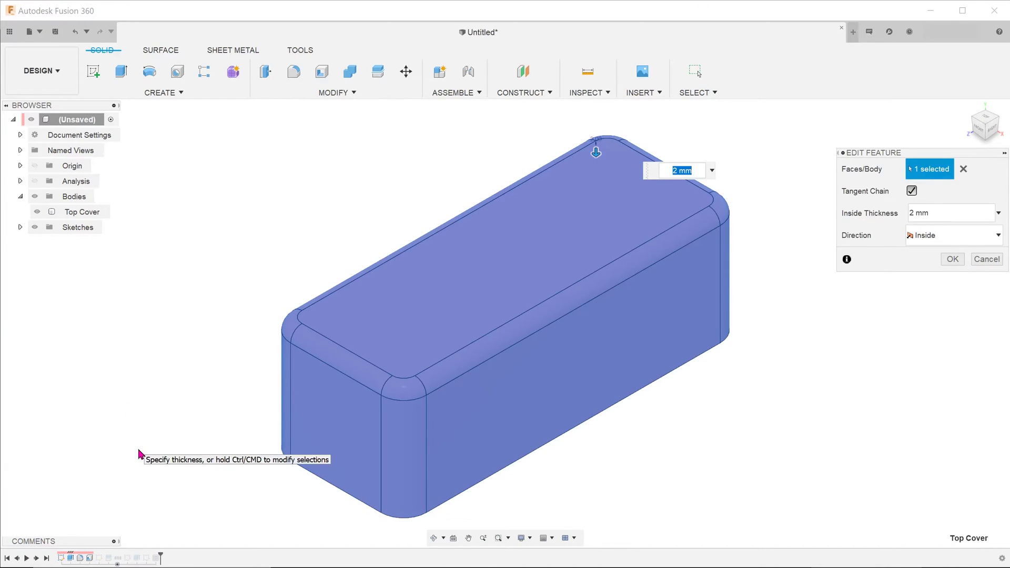
text(4)
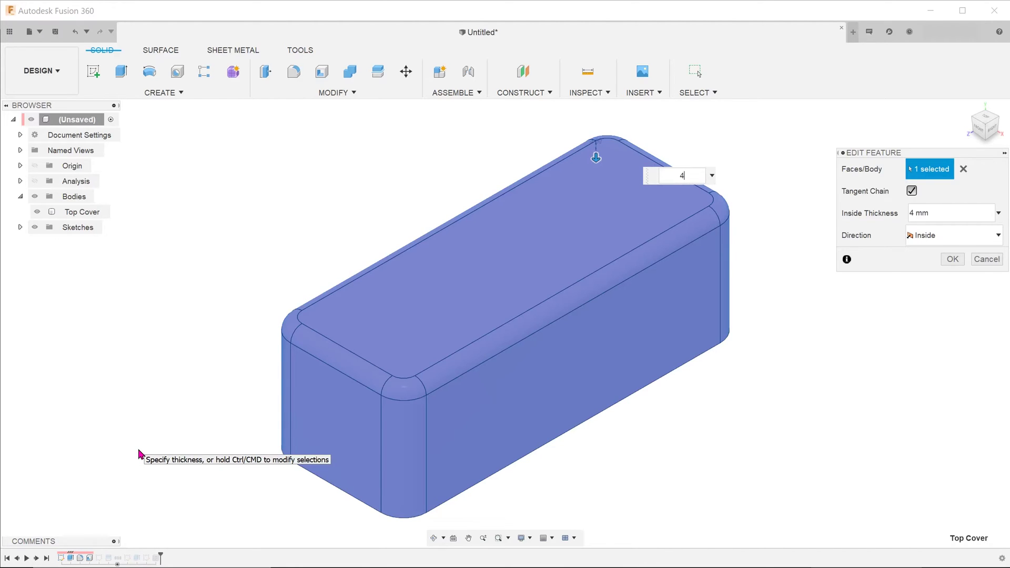
key(Return)
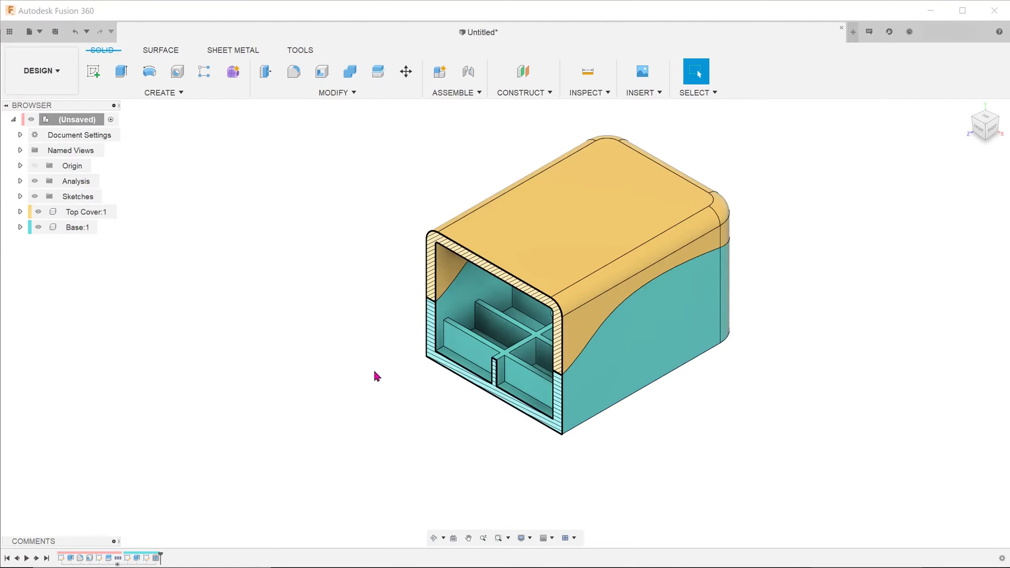
scroll(469, 338, up, 3)
scroll(274, 379, down, 3)
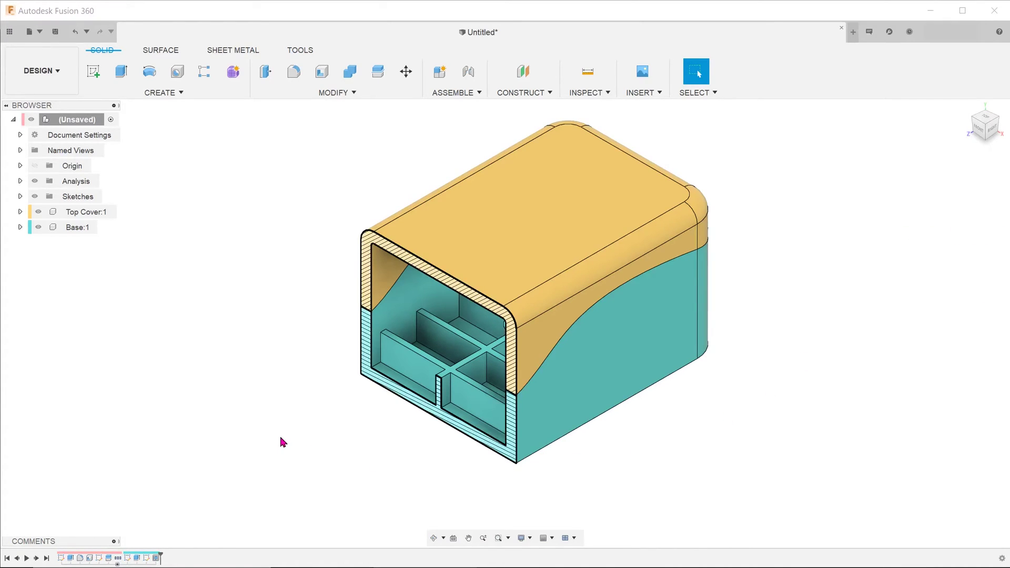
Step: Hide the section analysis cut and view the whole box from below and the right
click(35, 181)
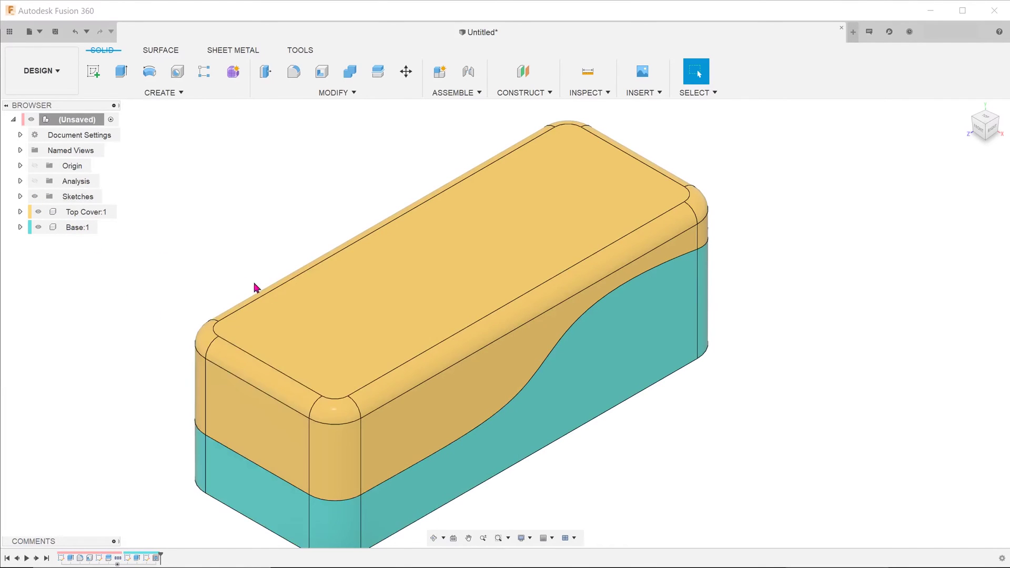
scroll(554, 377, down, 2)
mouse_move(508, 378)
shift+middle_down()
mouse_move(478, 354)
mouse_move(487, 342)
mouse_move(574, 335)
mouse_move(492, 377)
shift+middle_up()
scroll(492, 376, up, 5)
click(987, 128)
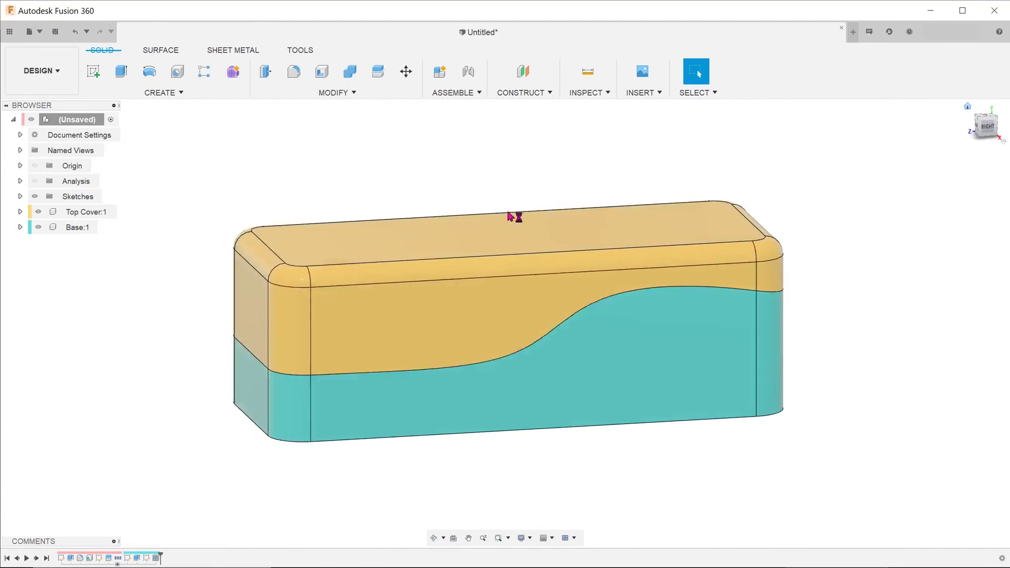
Step: Add a section analysis on the top face, offset 28 mm down into the box
click(597, 93)
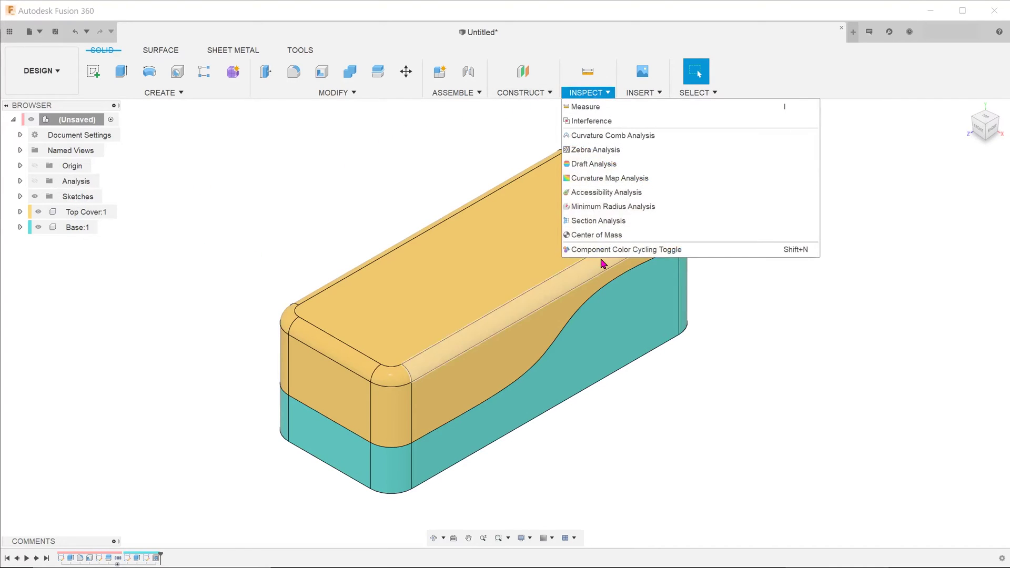
click(581, 221)
click(488, 268)
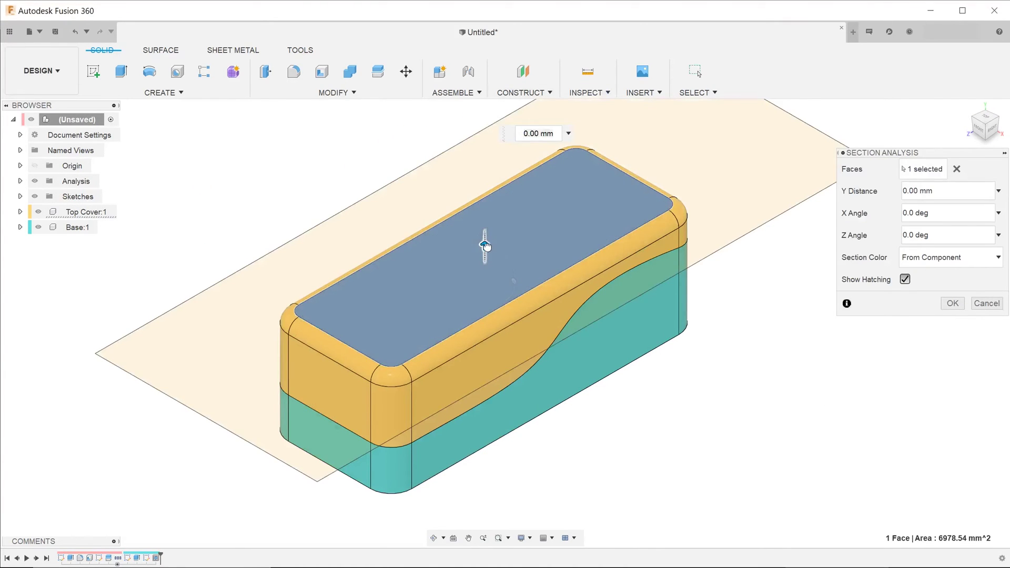
drag(484, 245, 483, 315)
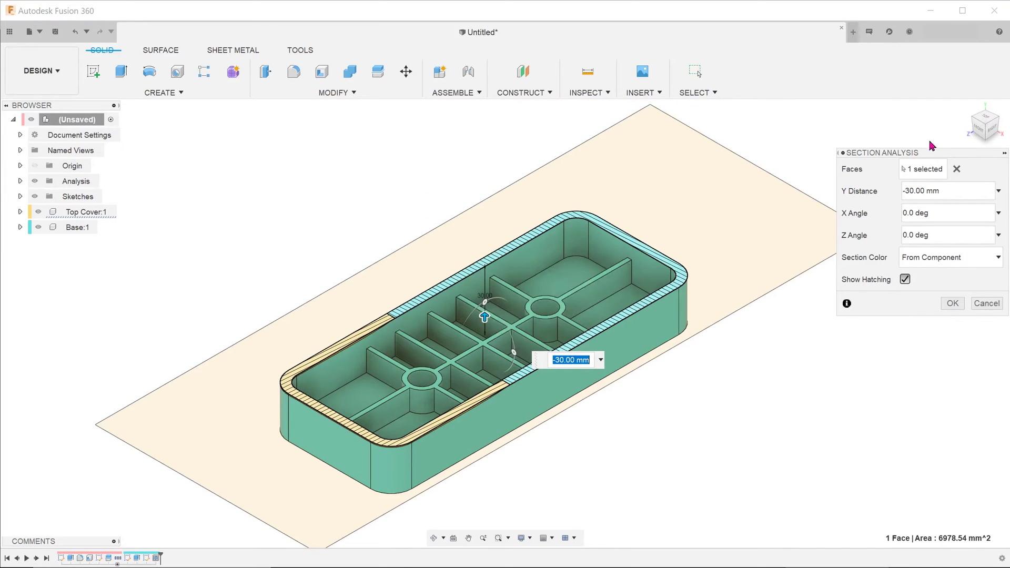
click(984, 120)
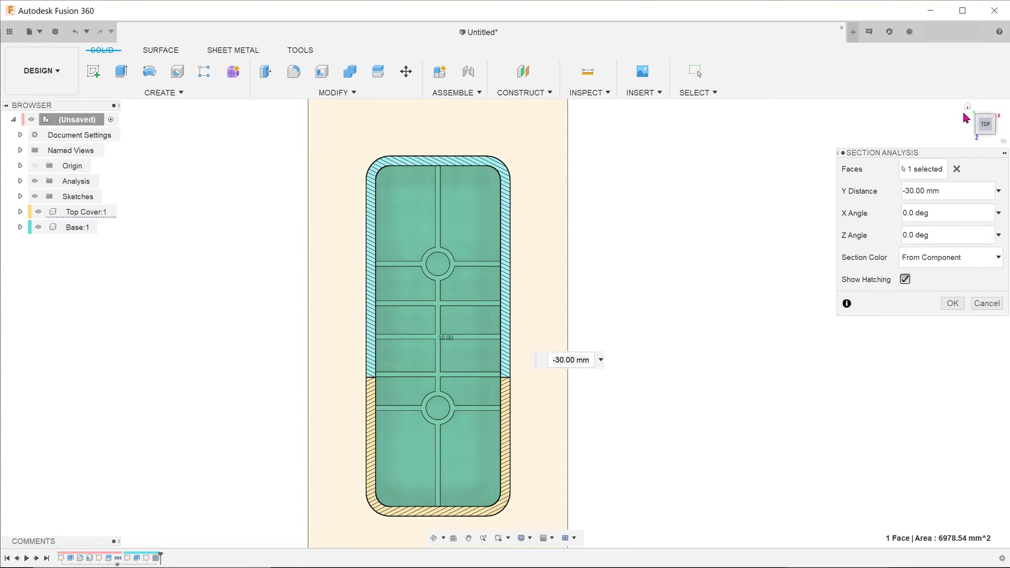
click(967, 107)
mouse_move(505, 323)
mouse_down()
mouse_move(514, 286)
mouse_move(507, 324)
mouse_up()
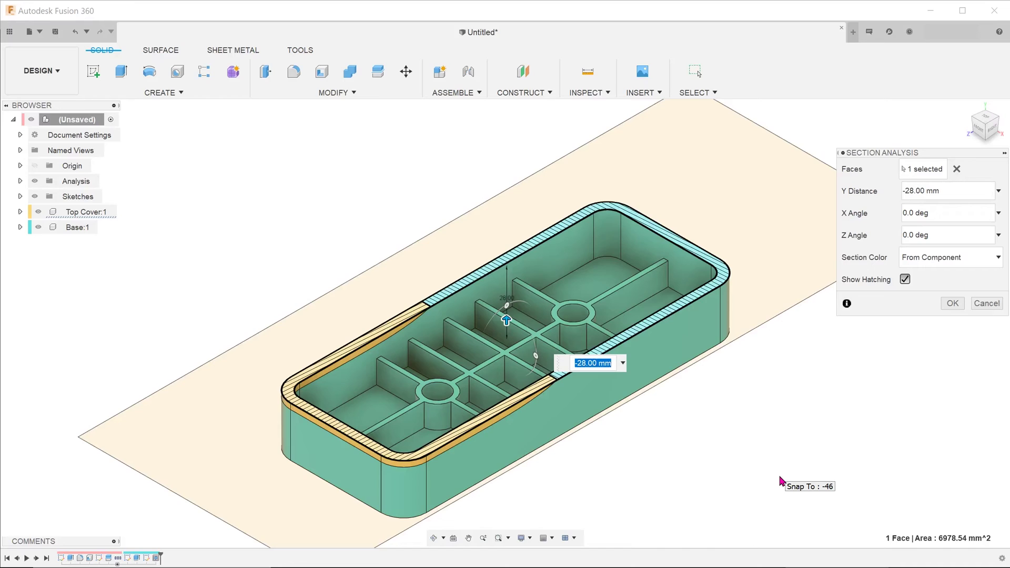
click(952, 304)
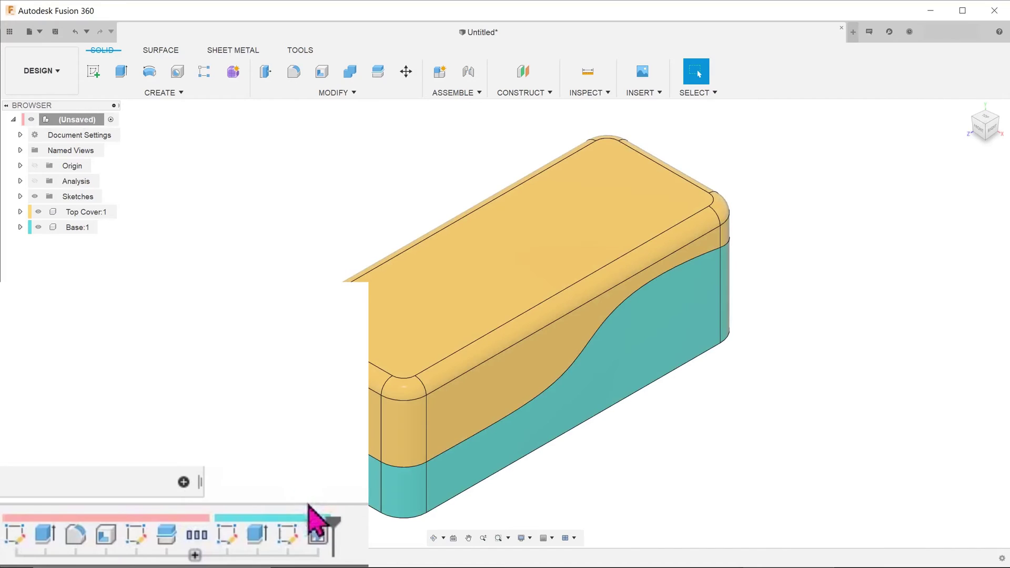
Step: Roll history back to after Fillet1 and sketch a centred 90 × 70 mm rectangle on the top face
drag(329, 517, 78, 508)
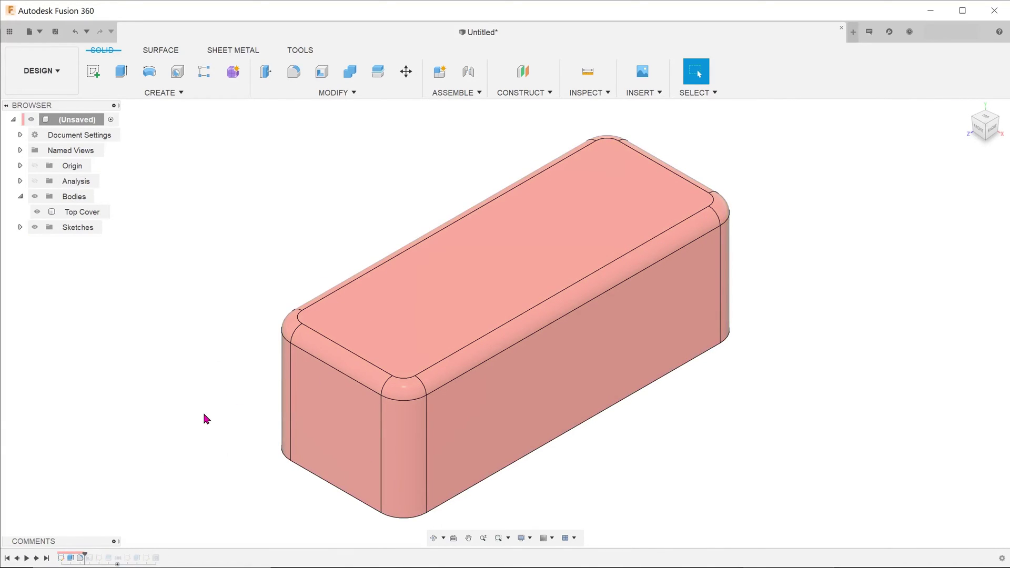
right_click(512, 263)
click(494, 326)
key(r)
click(496, 301)
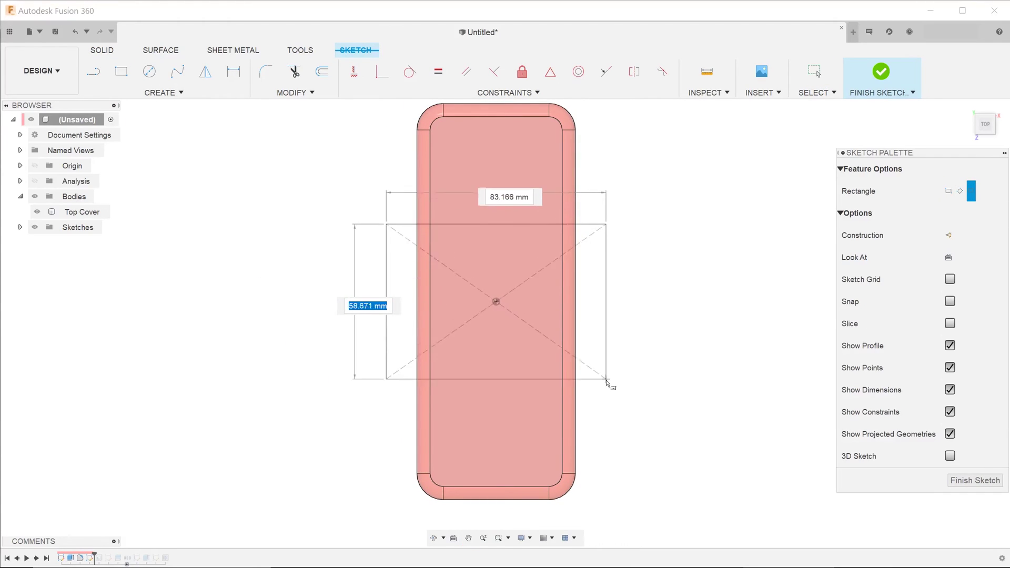
click(617, 396)
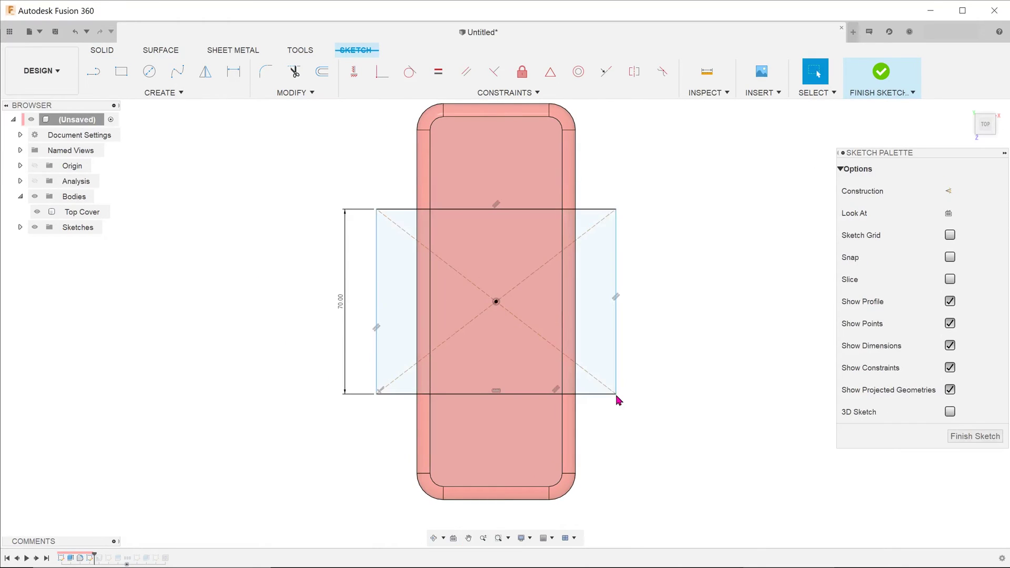
click(879, 73)
Step: Split the box's top and side faces using the rectangle sketch
click(337, 93)
click(295, 227)
click(680, 282)
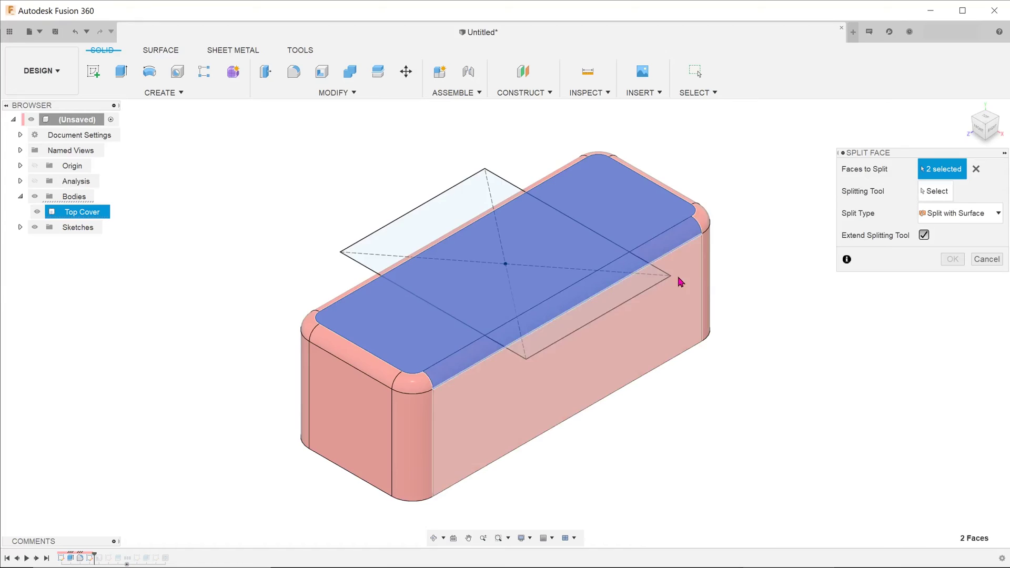
shift+middle_drag(680, 282, 814, 251)
click(636, 248)
key(Return)
mouse_move(635, 248)
shift+middle_down()
mouse_move(636, 286)
mouse_move(918, 240)
shift+middle_up()
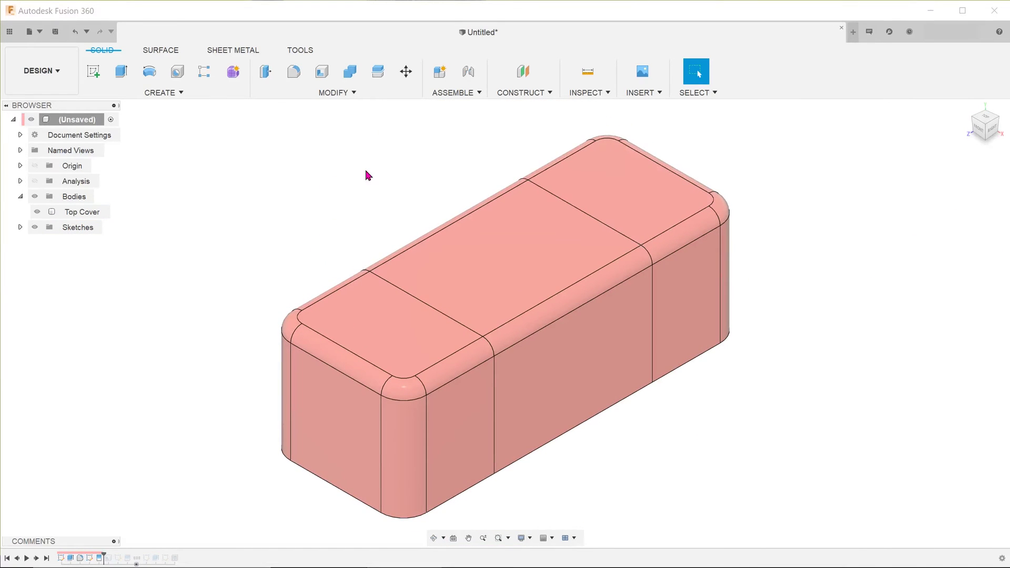
Step: Offset the middle band's top and front faces by -2 mm
click(346, 94)
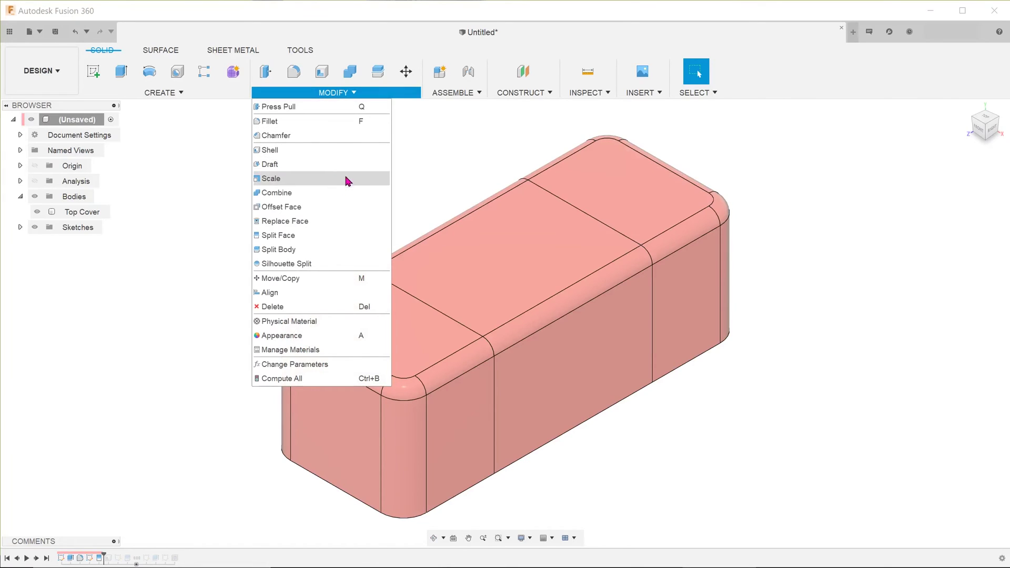
click(352, 208)
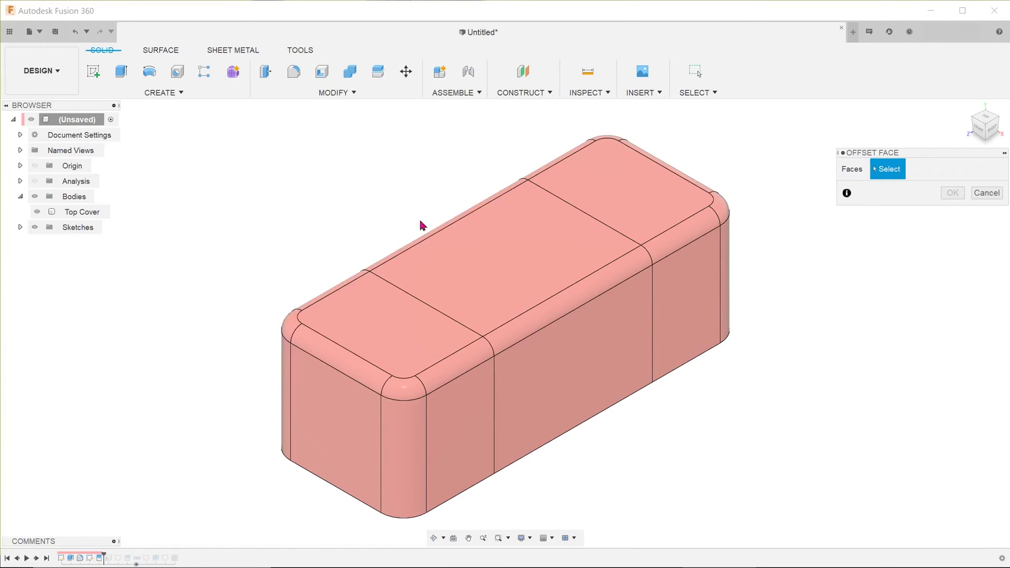
click(500, 251)
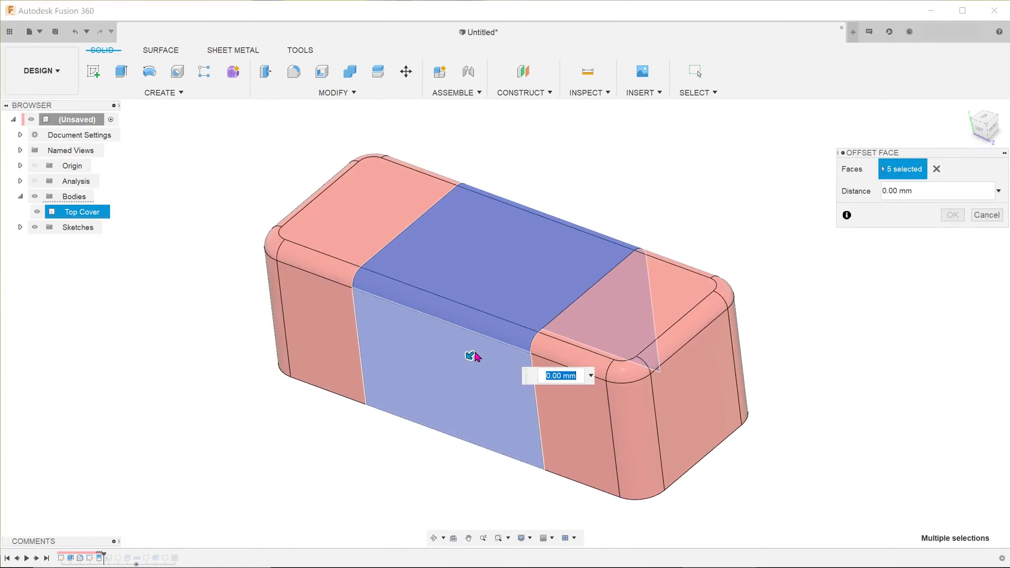
click(472, 353)
text(-2)
scroll(467, 363, up, 5)
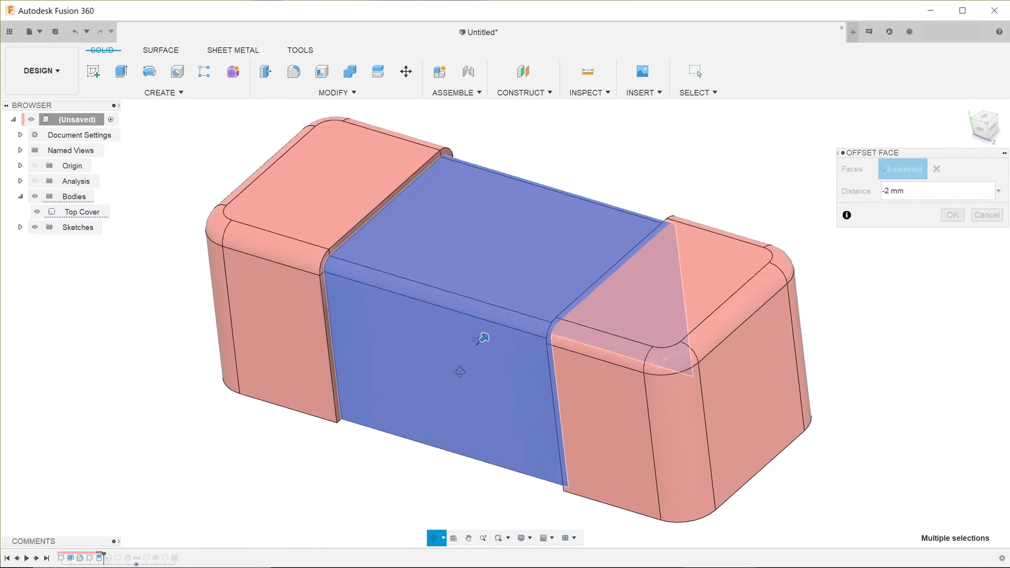
key(Return)
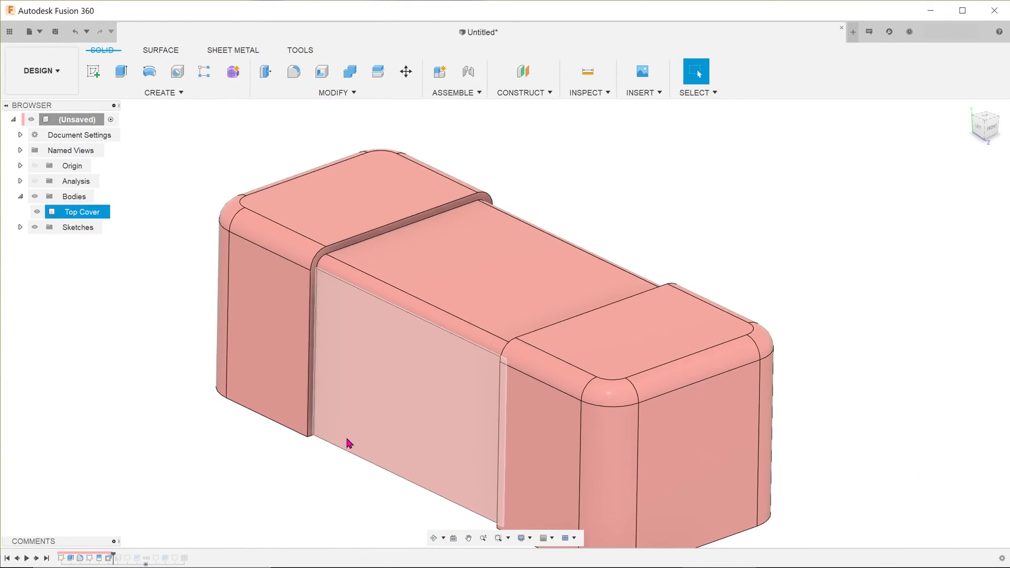
Step: Fillet the indentation's two edge chains with a 2 mm radius
key(f)
scroll(329, 284, up, 5)
click(329, 287)
click(333, 292)
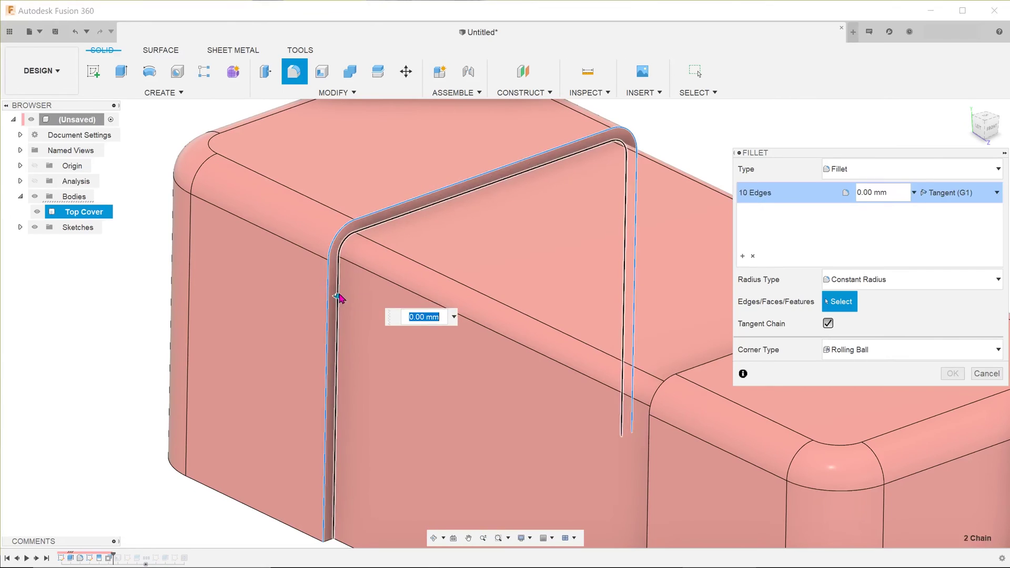
shift+middle_drag(338, 295, 677, 270)
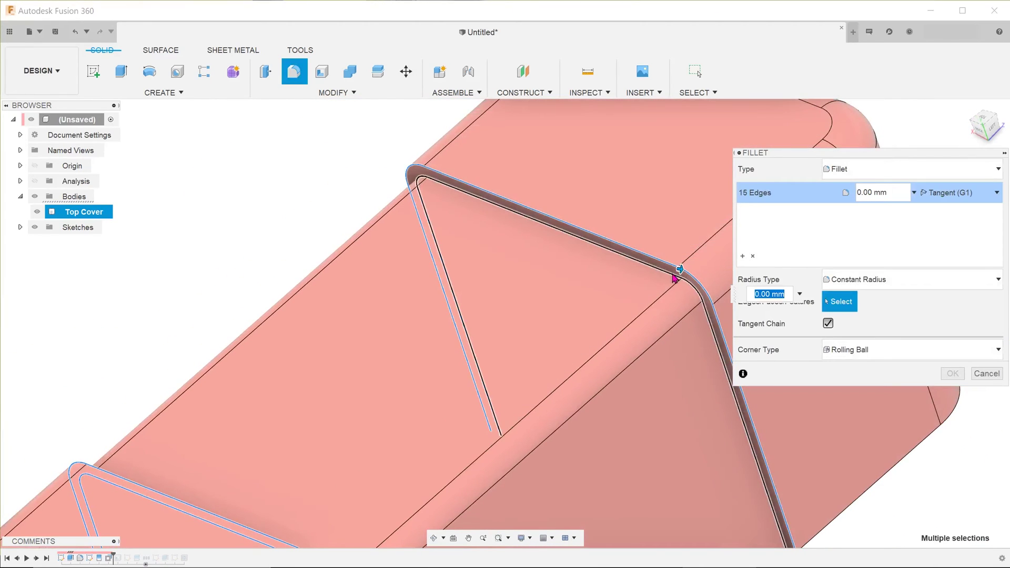
text(2)
key(Return)
scroll(673, 278, down, 2)
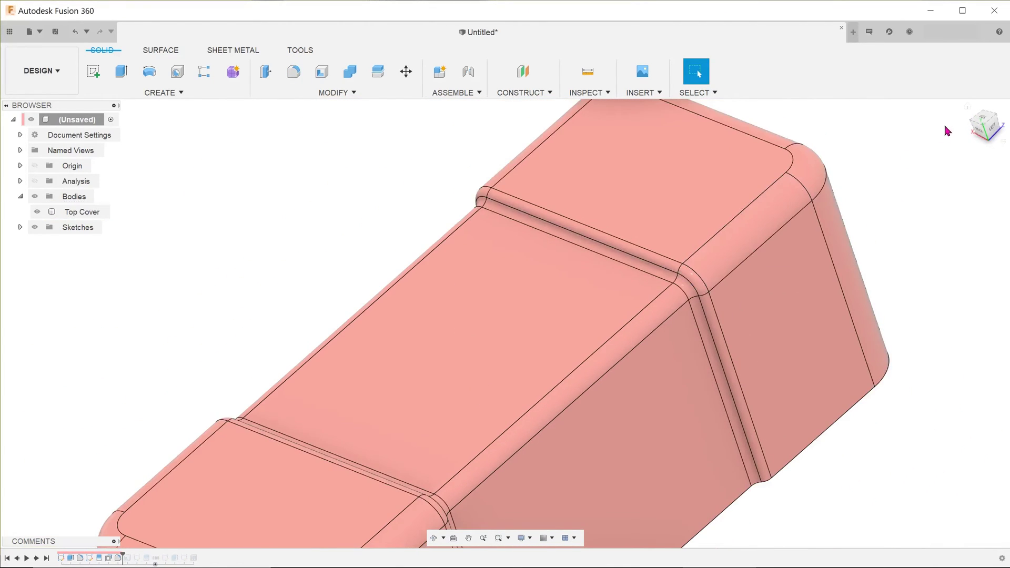
click(967, 107)
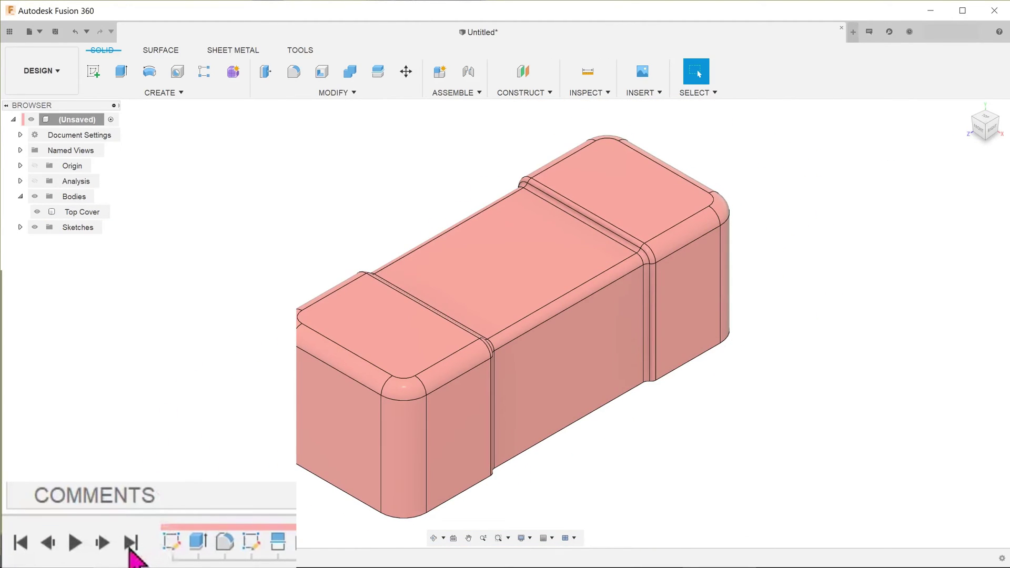
Step: Jump to the end of history and inspect the base interior with the section cut shown
click(46, 558)
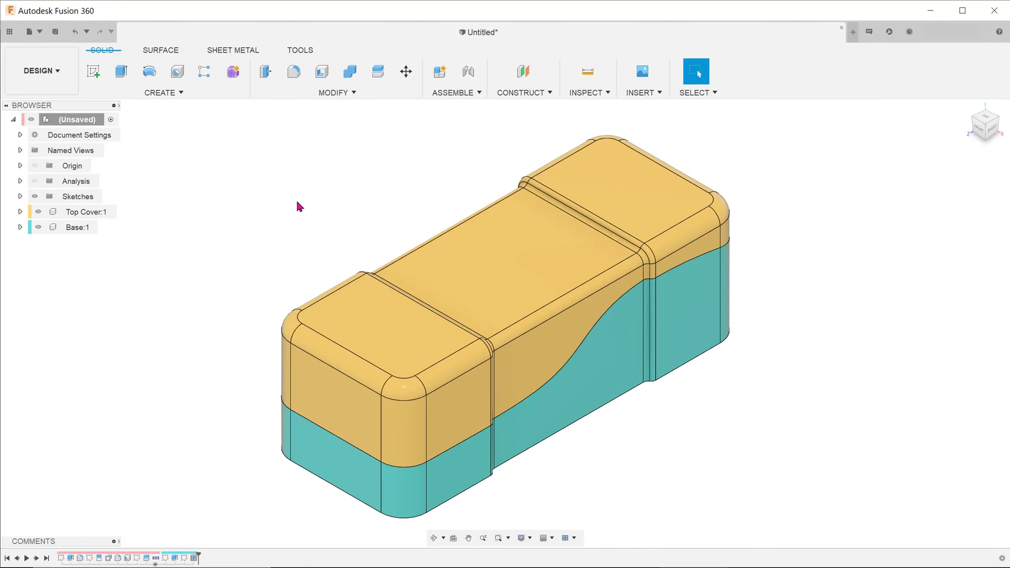
click(34, 181)
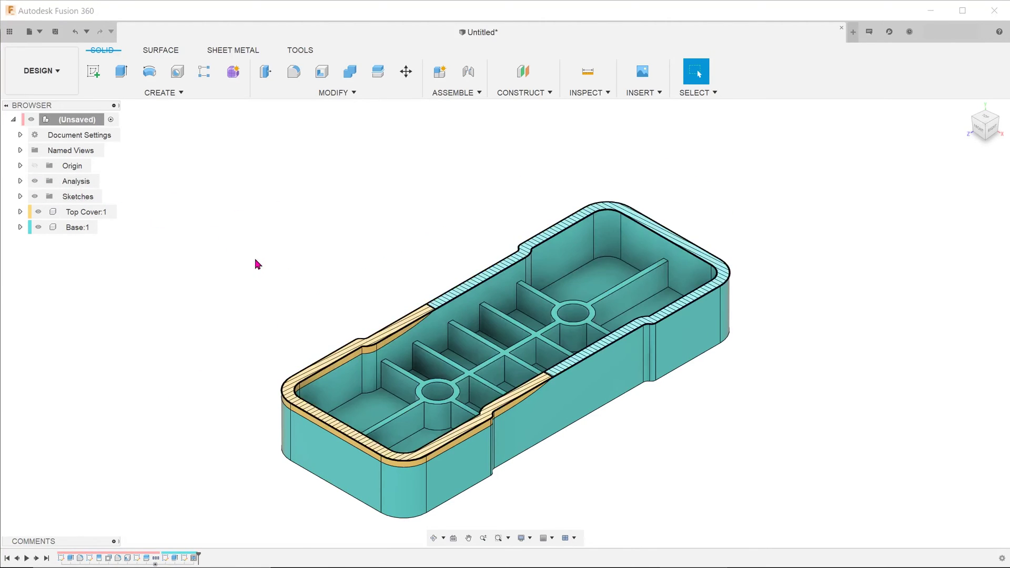
shift+middle_drag(252, 346, 475, 383)
key(Escape)
click(983, 125)
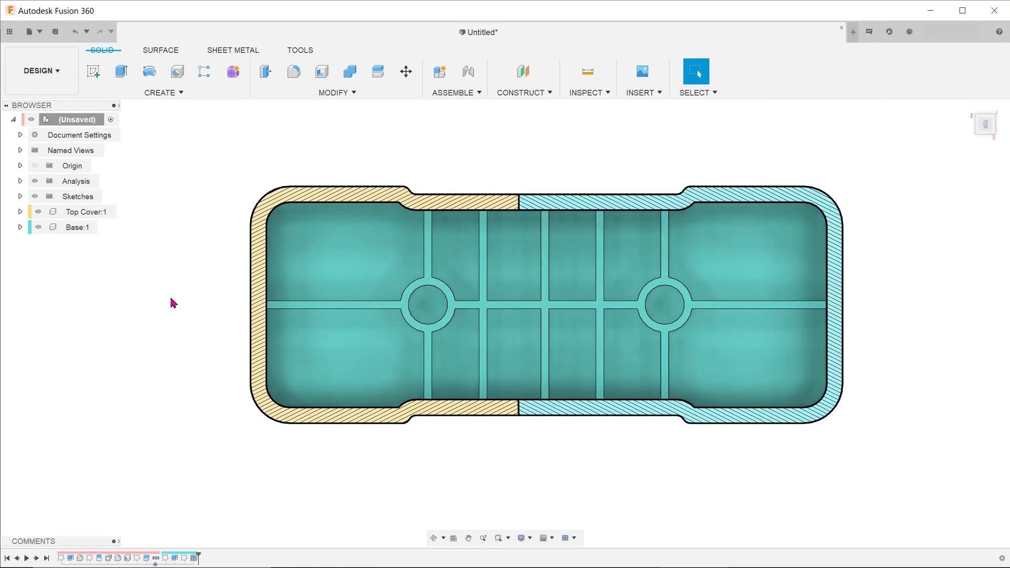
shift+middle_drag(608, 300, 868, 157)
click(968, 107)
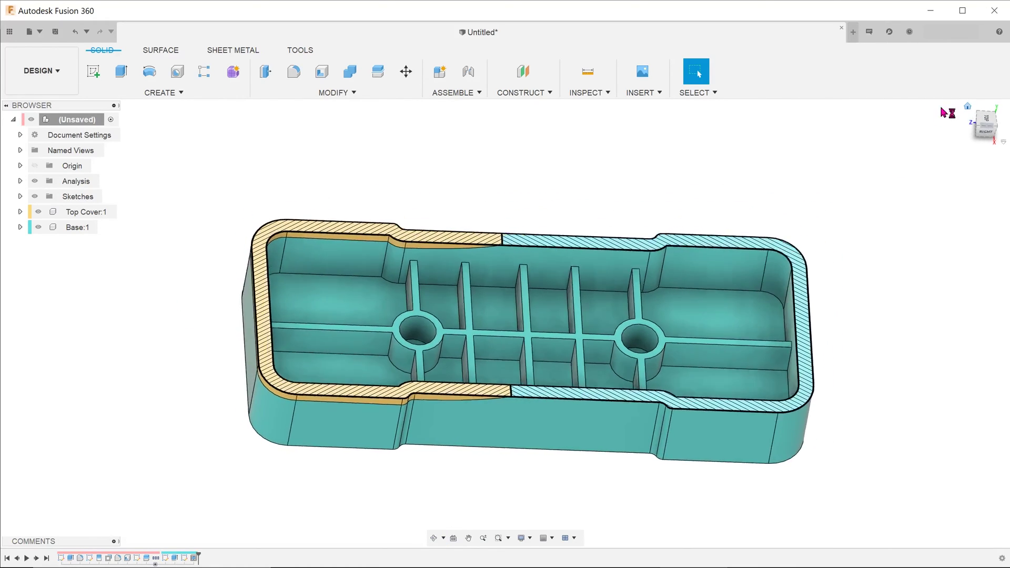
Step: Hide the section cut and check the 2 mm waist fillet face
click(35, 181)
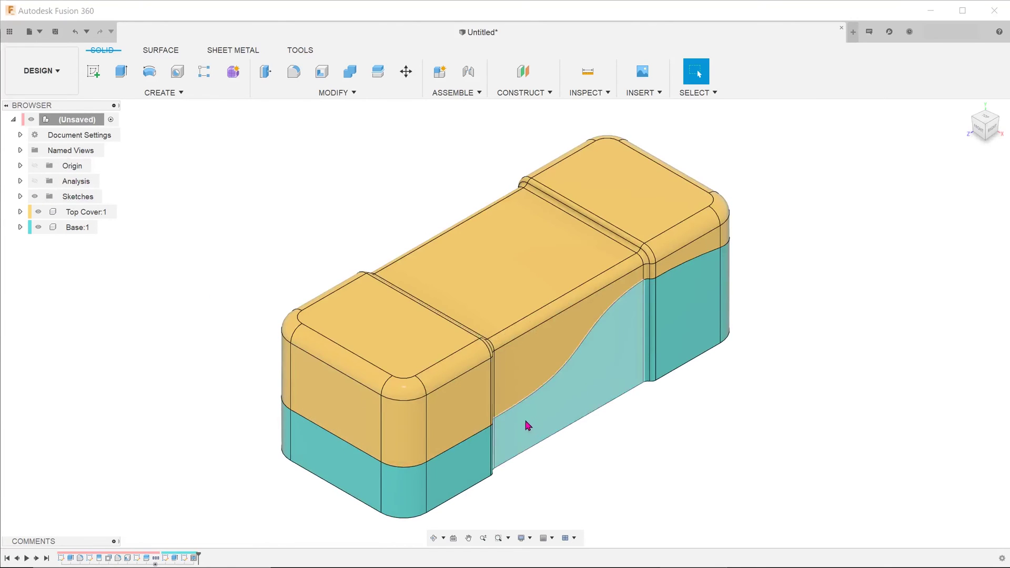
shift+middle_drag(525, 421, 478, 379)
scroll(286, 260, up, 5)
mouse_move(286, 260)
shift+middle_down()
mouse_move(280, 239)
mouse_move(293, 257)
shift+middle_up()
click(329, 323)
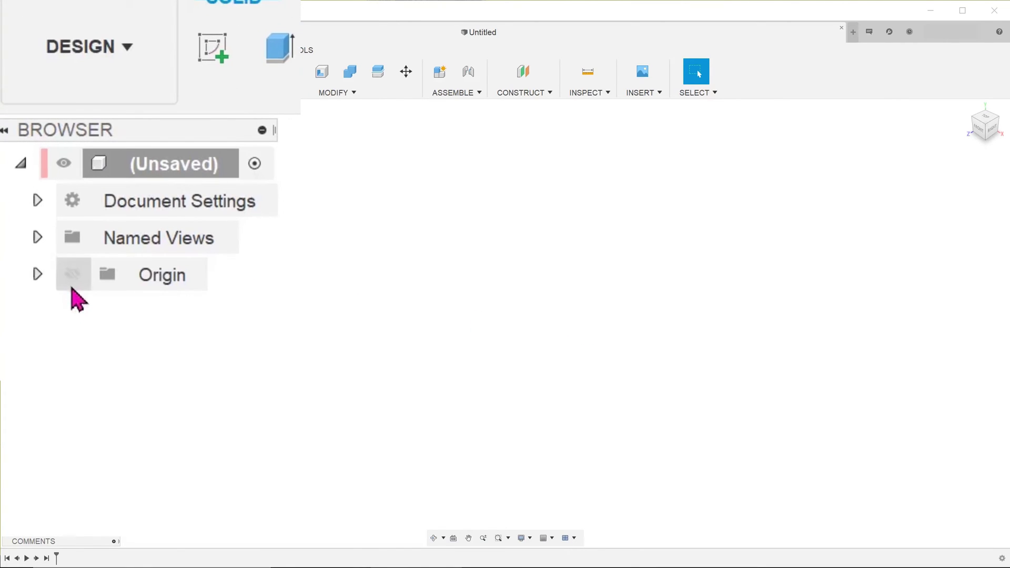
Step: Sketch the split curve on an origin plane and split the box body with it
click(34, 166)
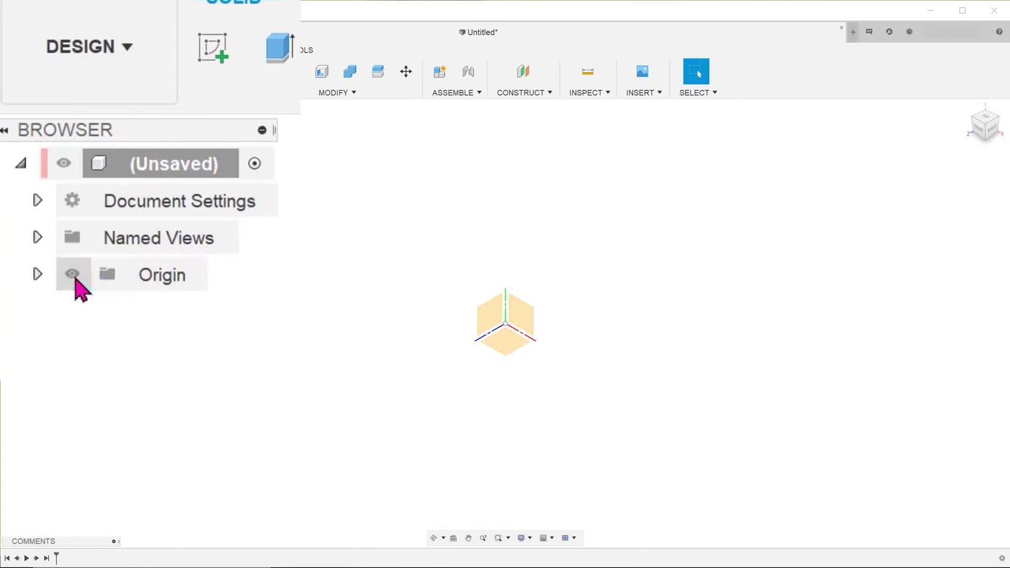
right_click(487, 320)
click(479, 377)
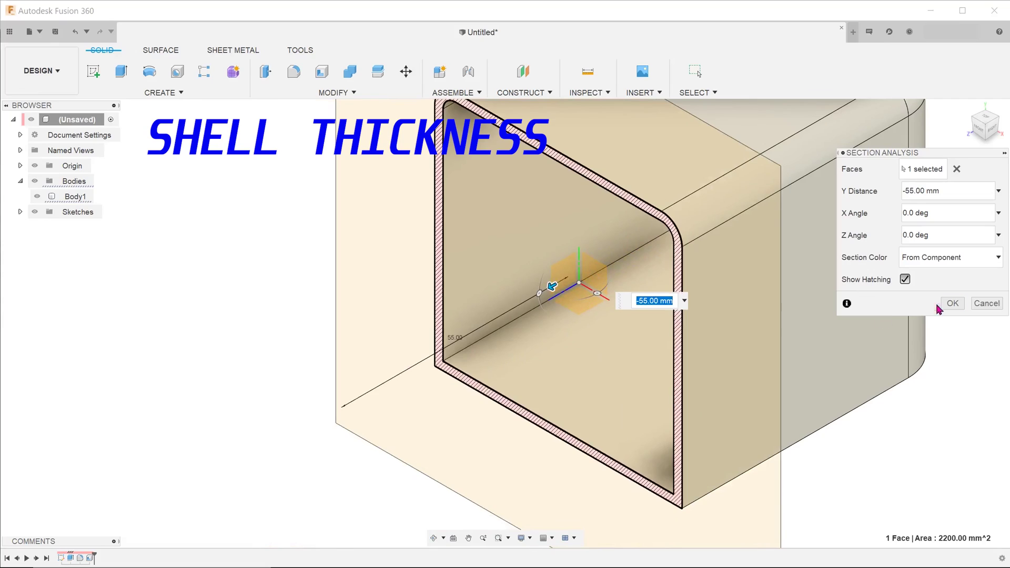
click(953, 303)
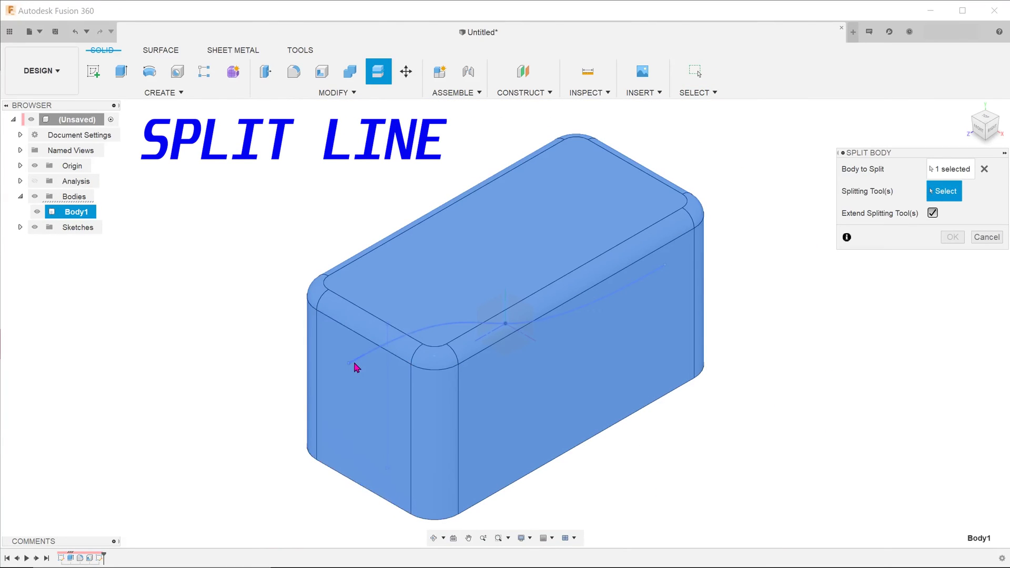
click(355, 367)
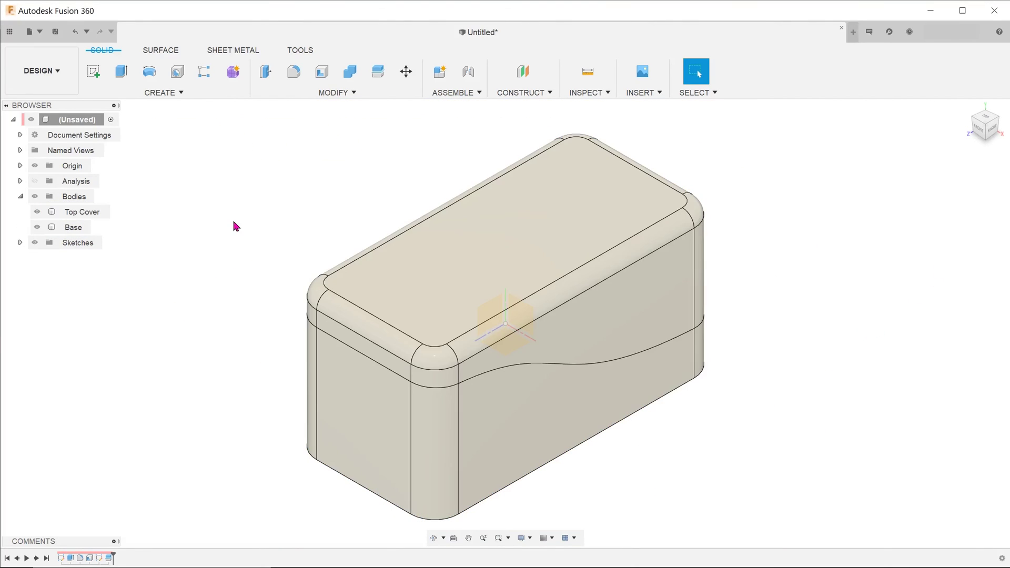
Step: Turn the Top Cover and Base bodies into separate components
click(98, 213)
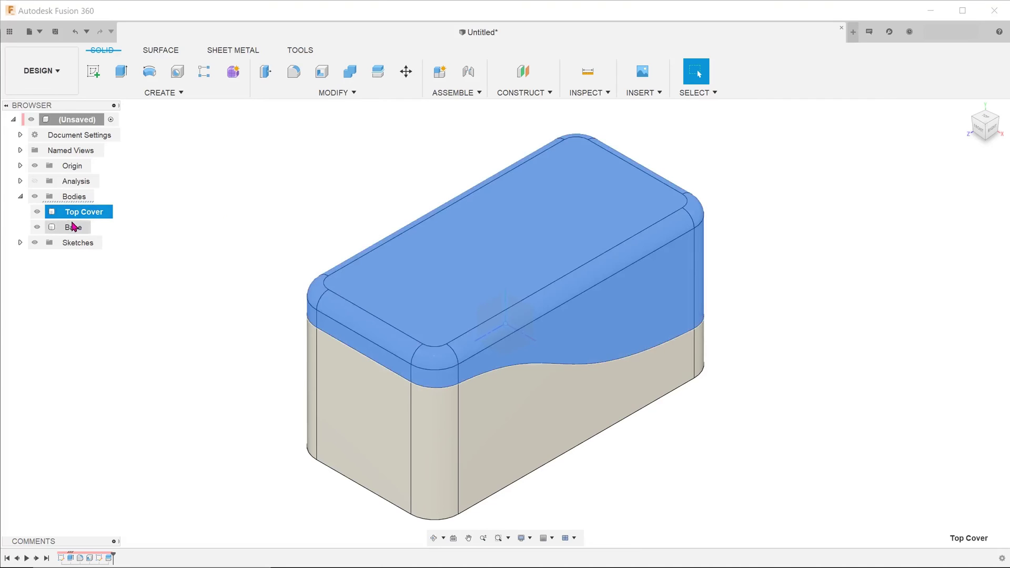
ctrl+click(78, 181)
right_click(95, 185)
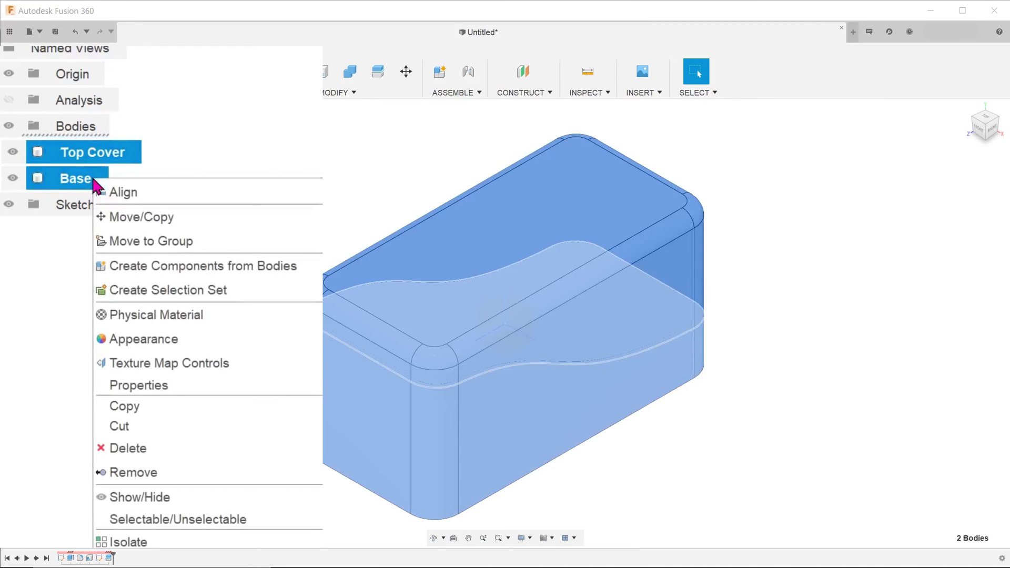
click(303, 268)
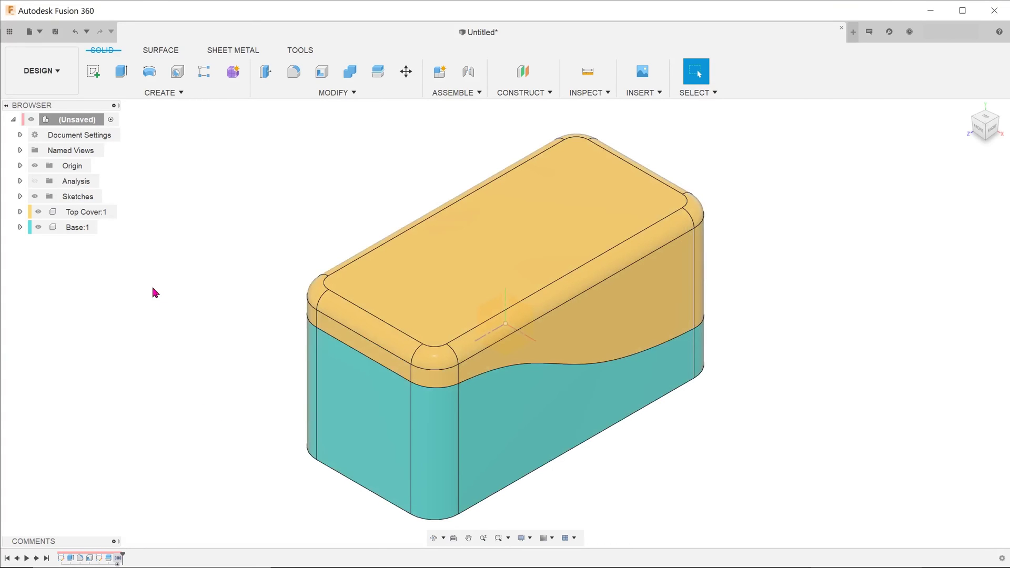
click(104, 227)
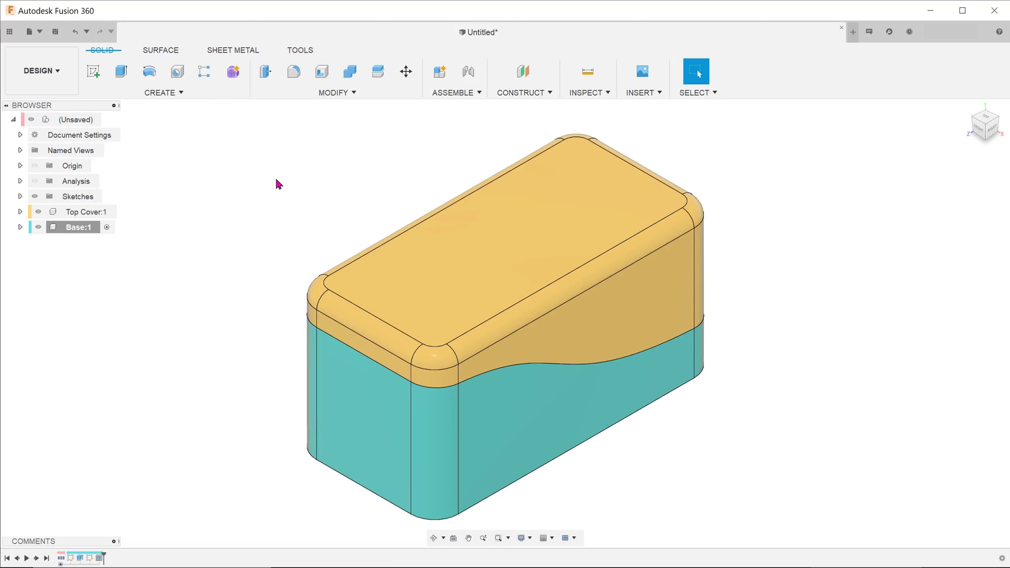
click(111, 120)
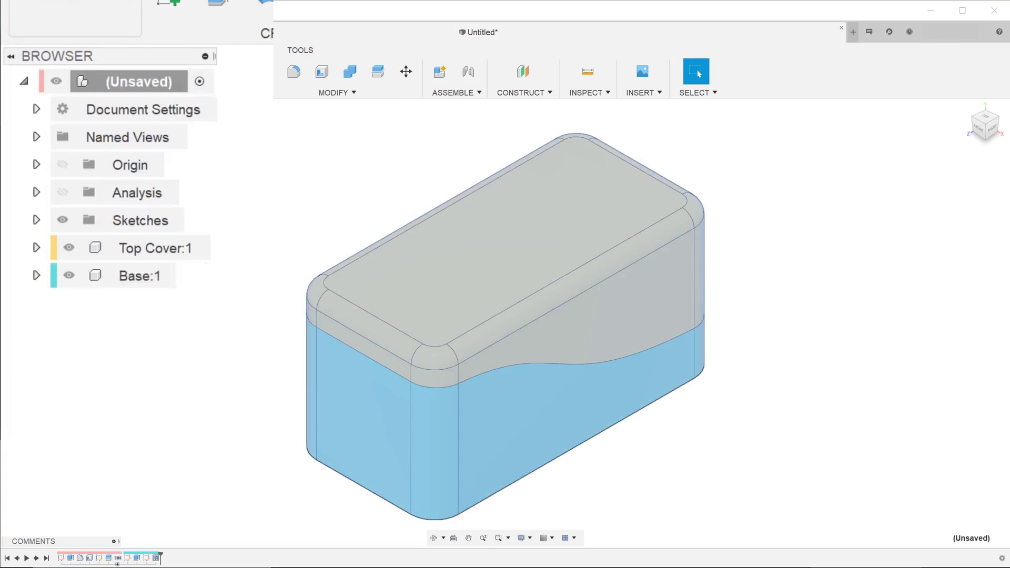